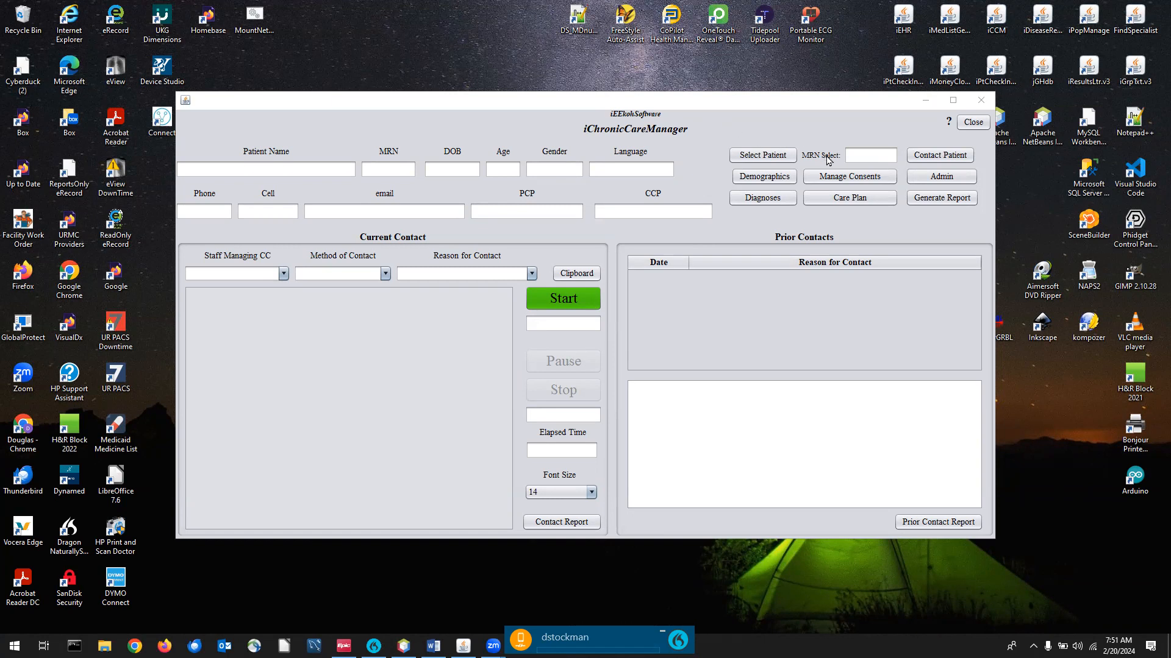
# Load the test patient's record by entering the patient's medical record number
pyautogui.click(857, 155)
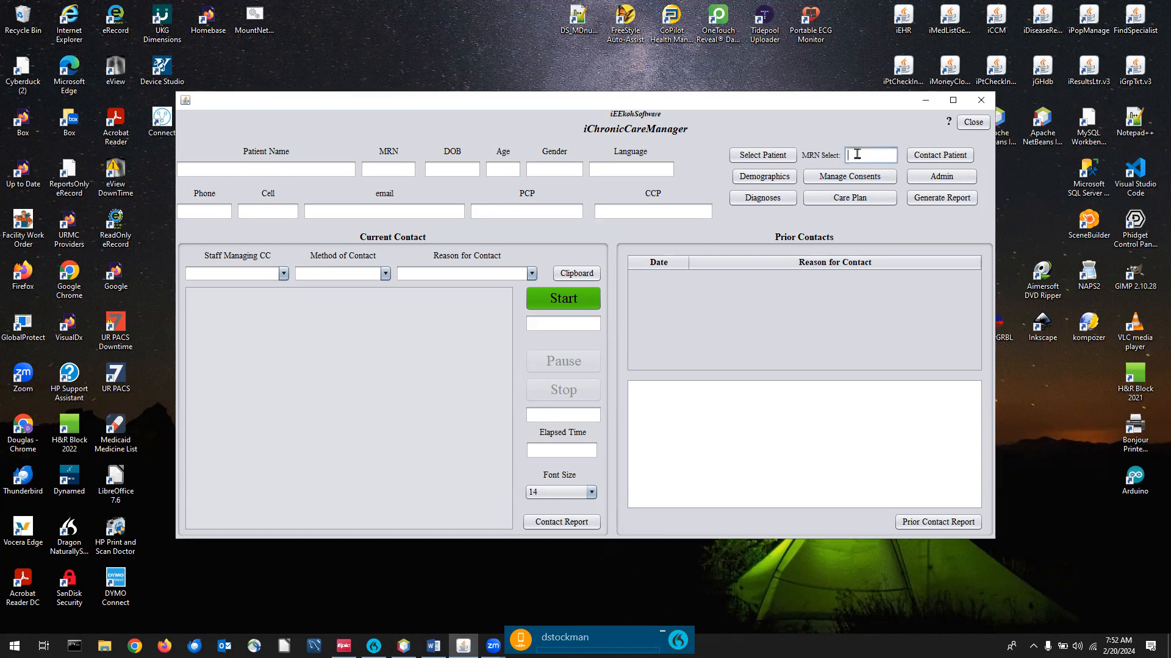
pyautogui.write('e123456')
pyautogui.press('Return')
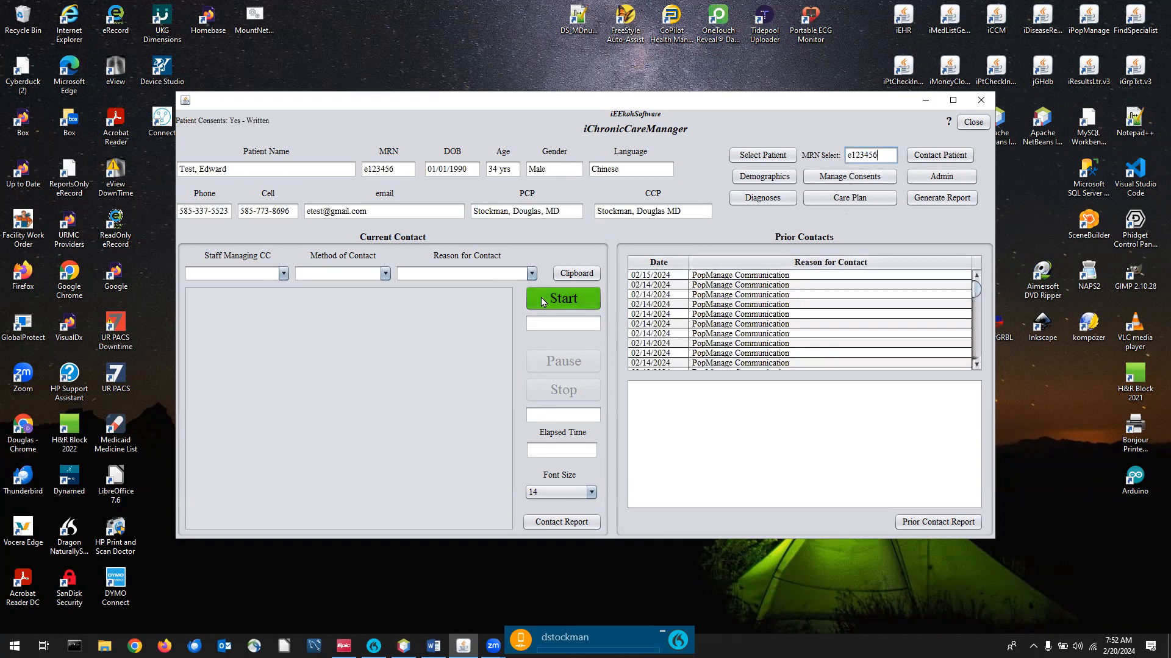
# Set up the current contact with the patient's PCP as managing staff, Cell Phone as method and Disease Management as reason
pyautogui.click(284, 273)
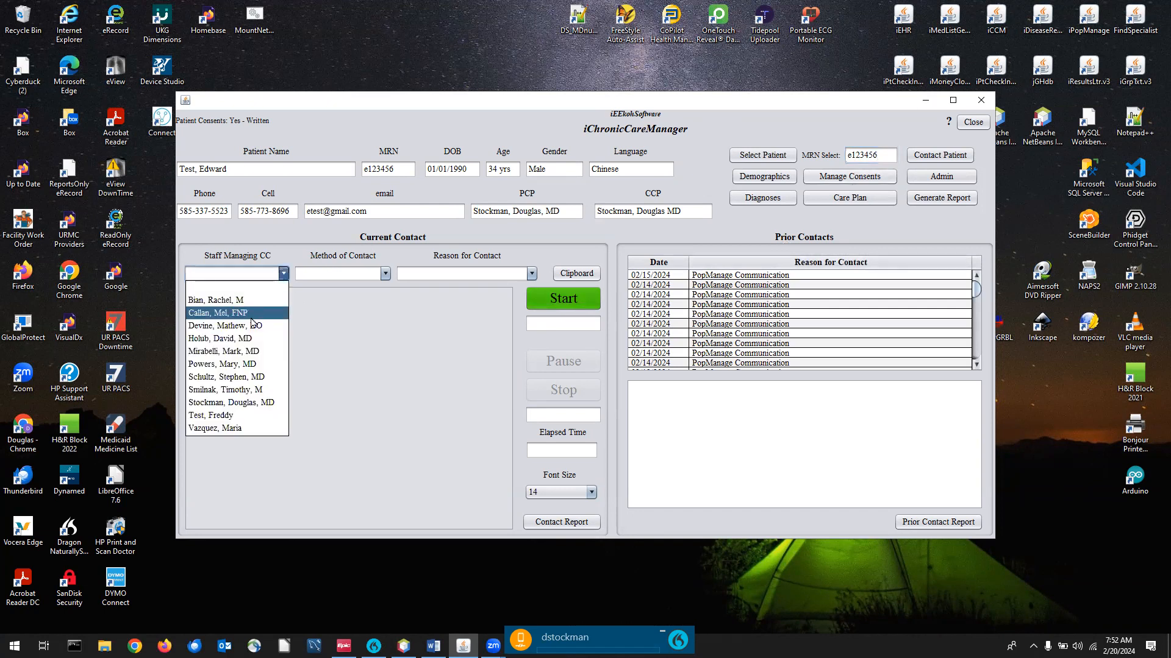
pyautogui.click(236, 403)
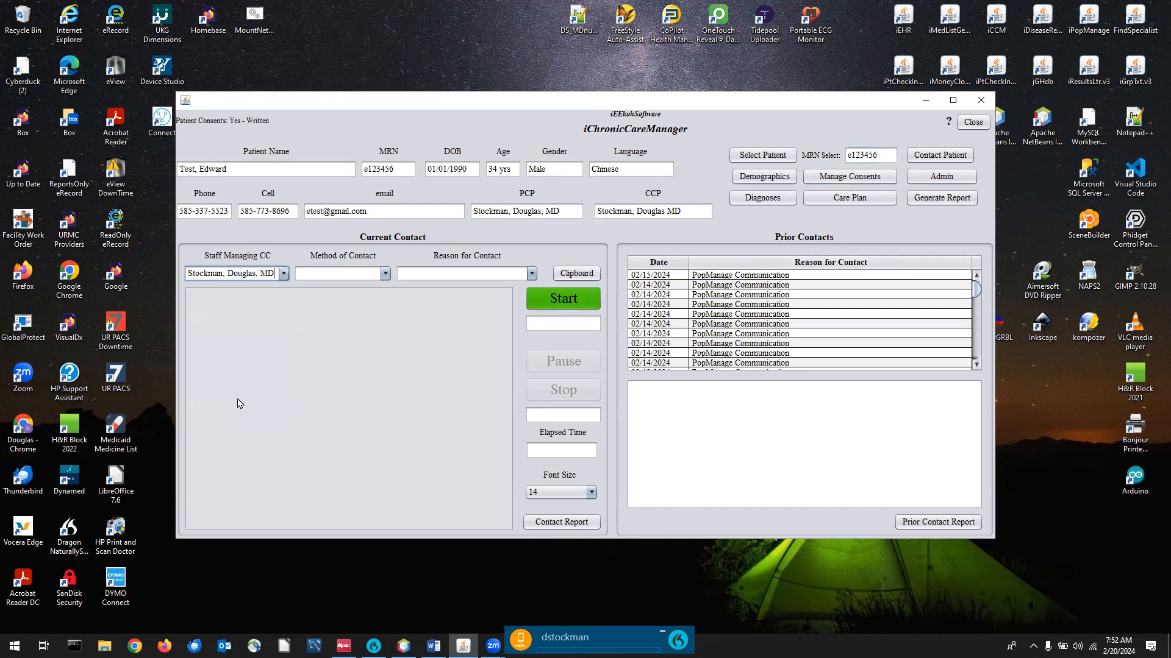
pyautogui.click(386, 278)
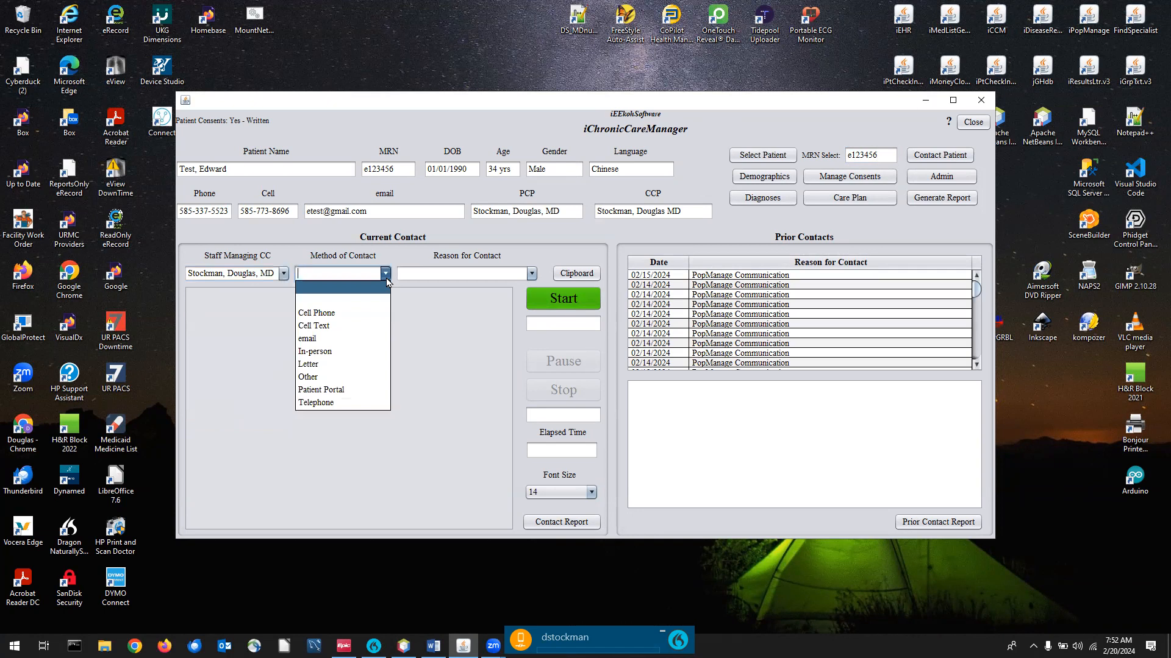
pyautogui.click(323, 313)
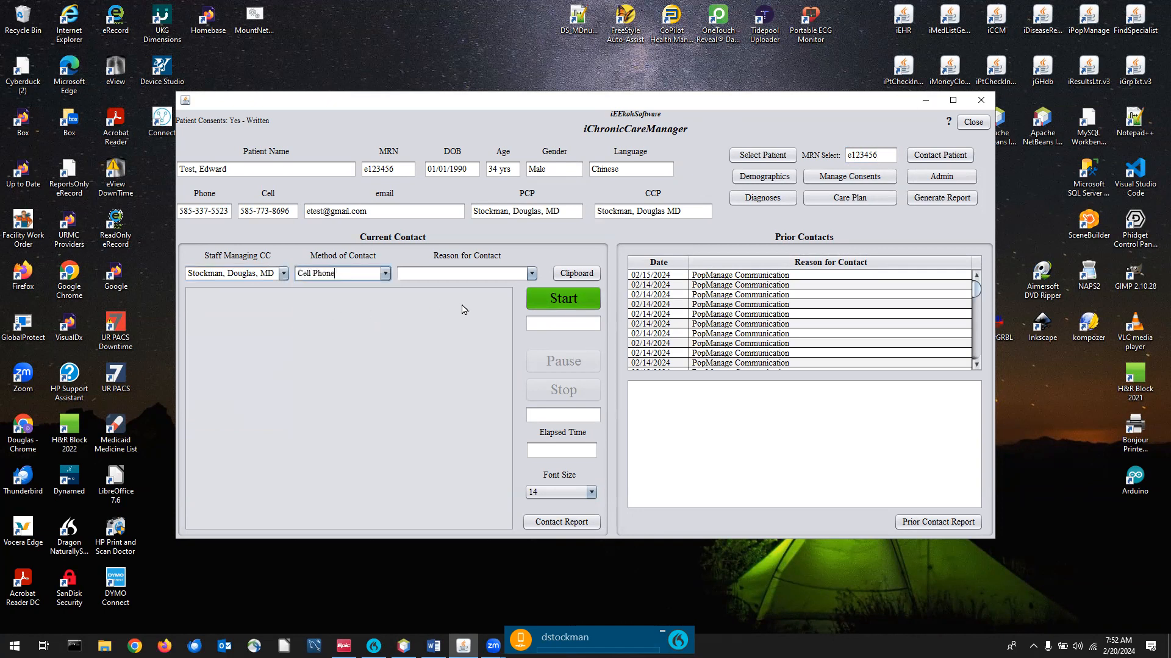
pyautogui.click(530, 275)
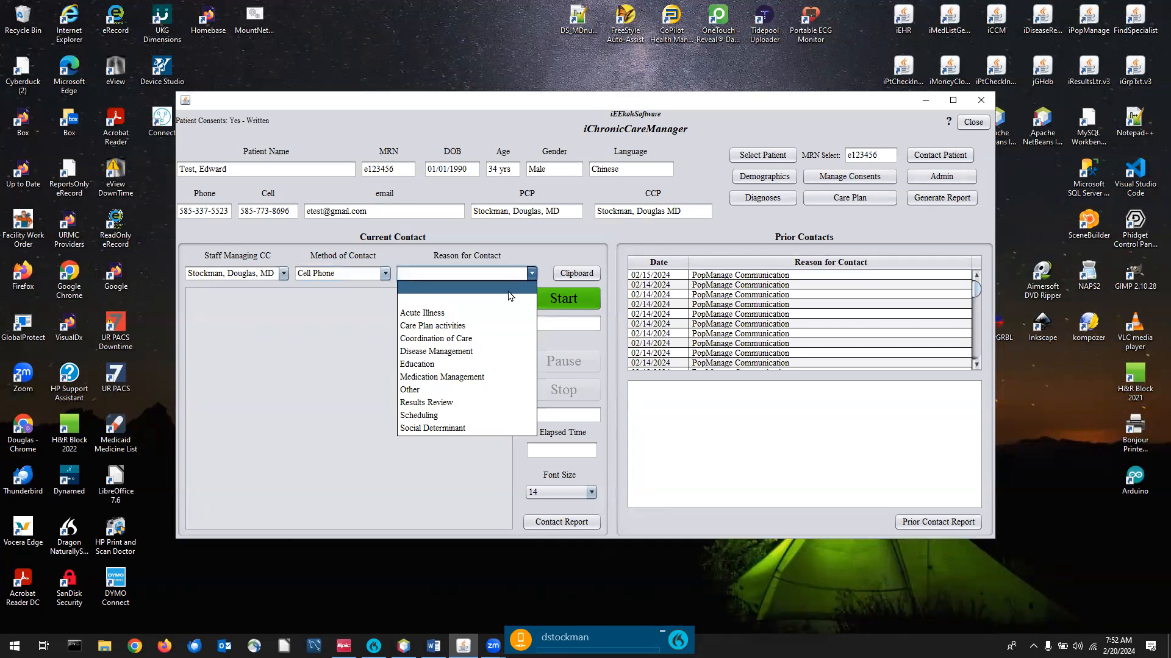
pyautogui.click(454, 353)
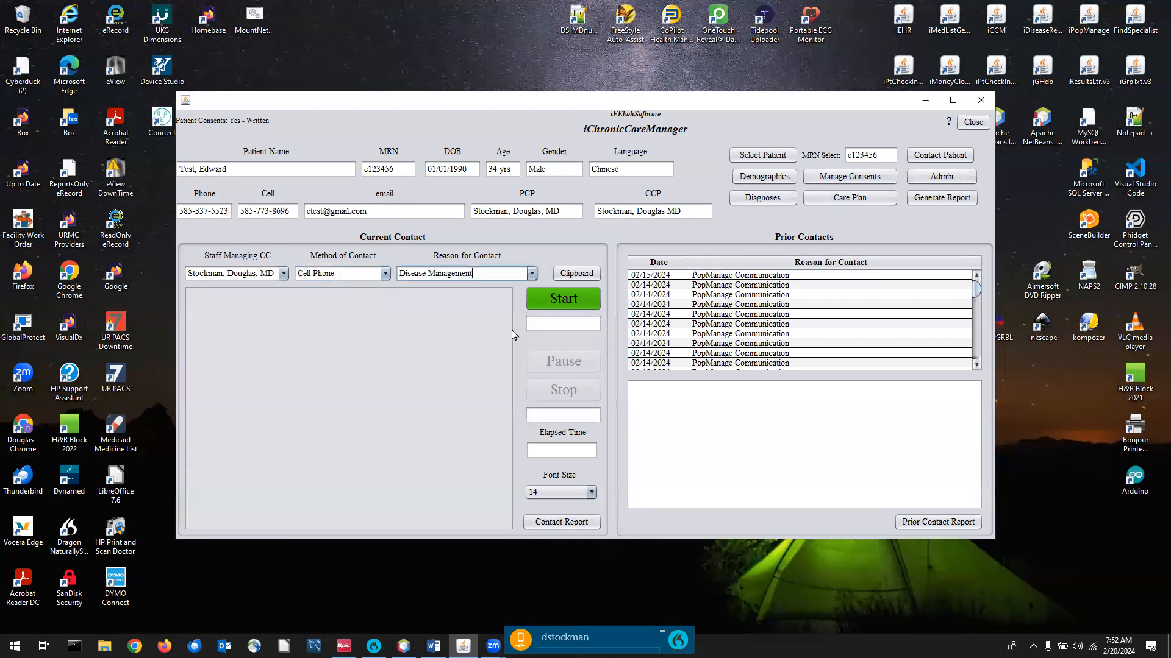
# Start timing the contact and write the note "Discussed diabetes. Not using med regularly."
pyautogui.click(558, 301)
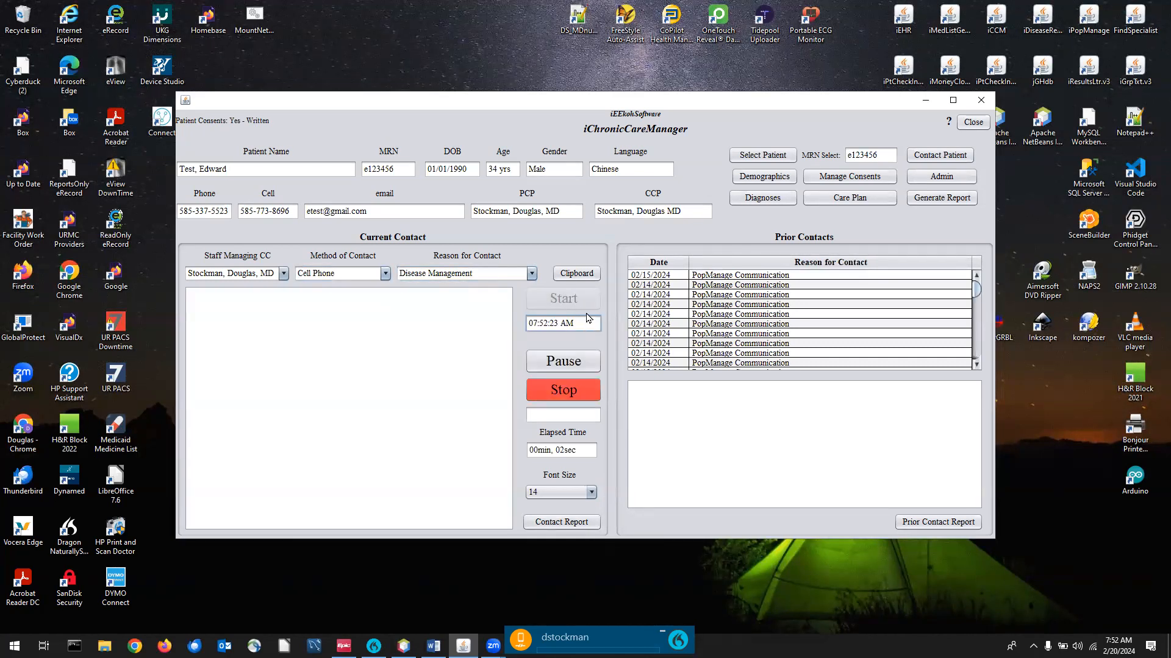
pyautogui.click(448, 327)
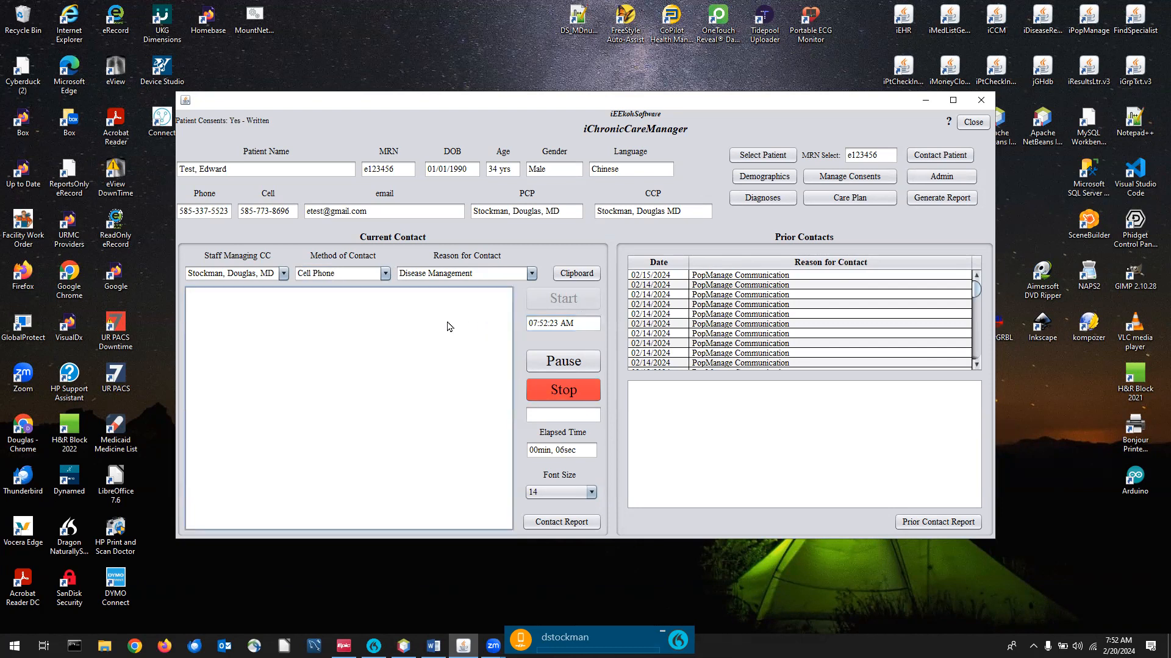
pyautogui.write('Discussed diabetes.  Not using med regularly.')
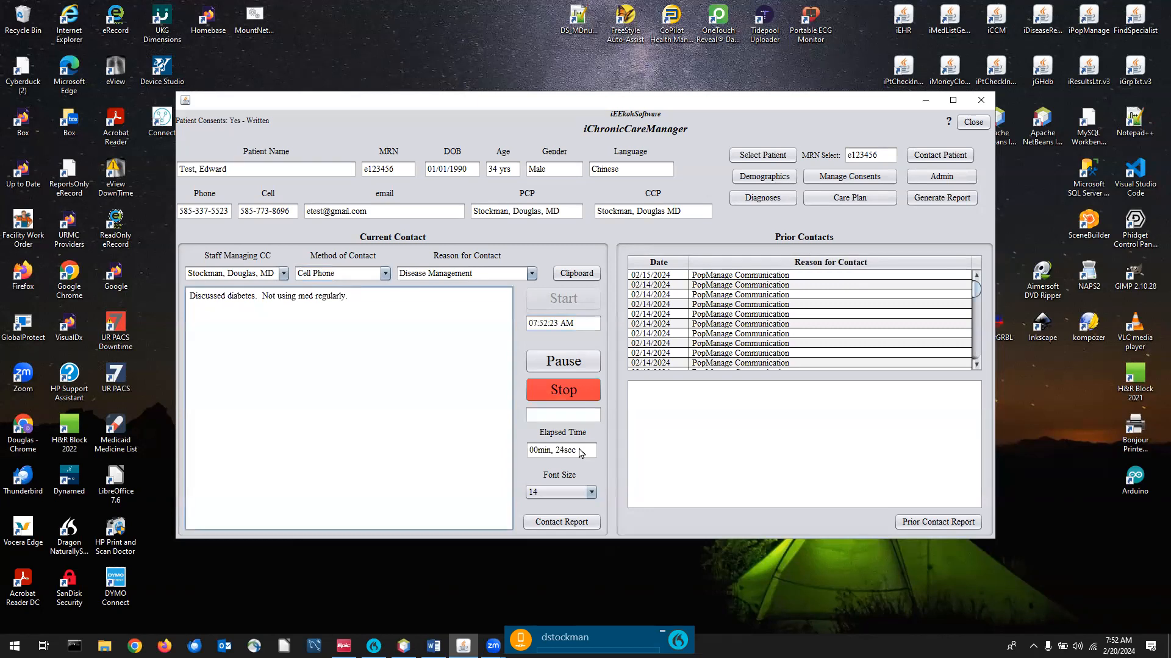
# Pause and resume the contact timer, and stop it to end the contact
pyautogui.click(565, 364)
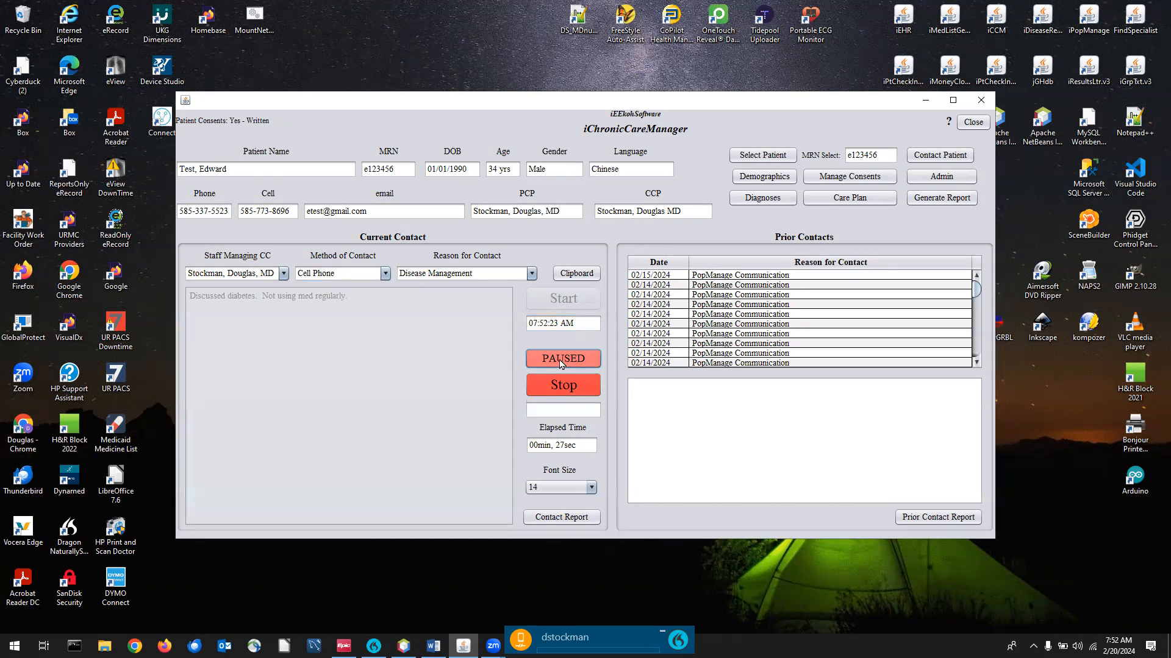
pyautogui.click(564, 364)
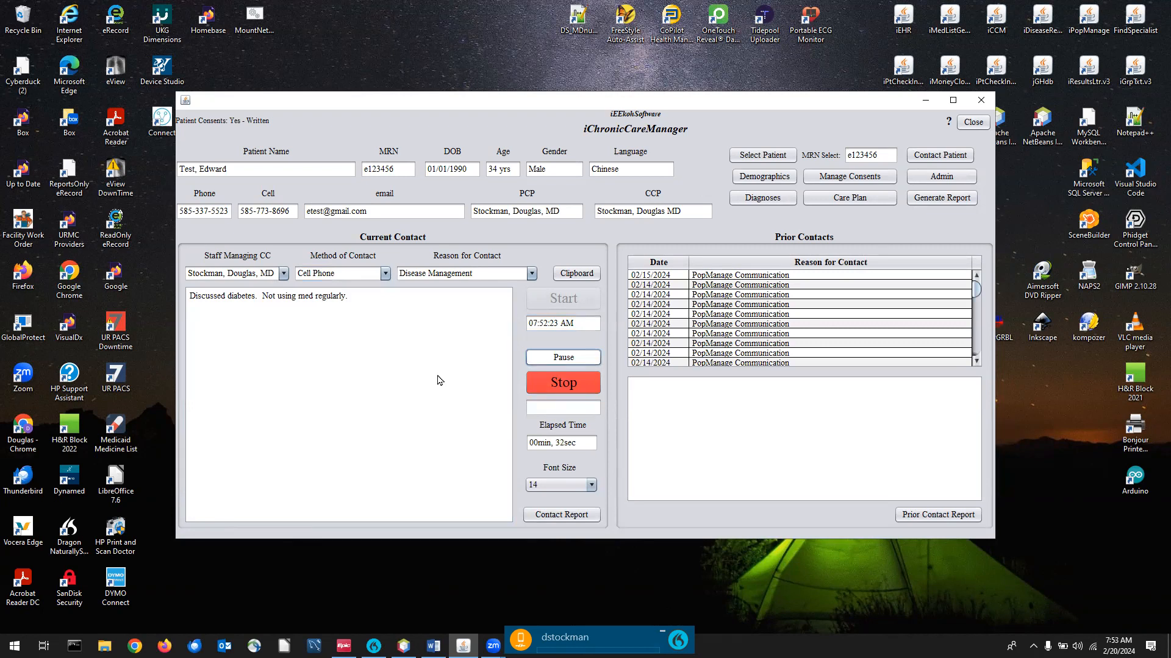
pyautogui.click(557, 387)
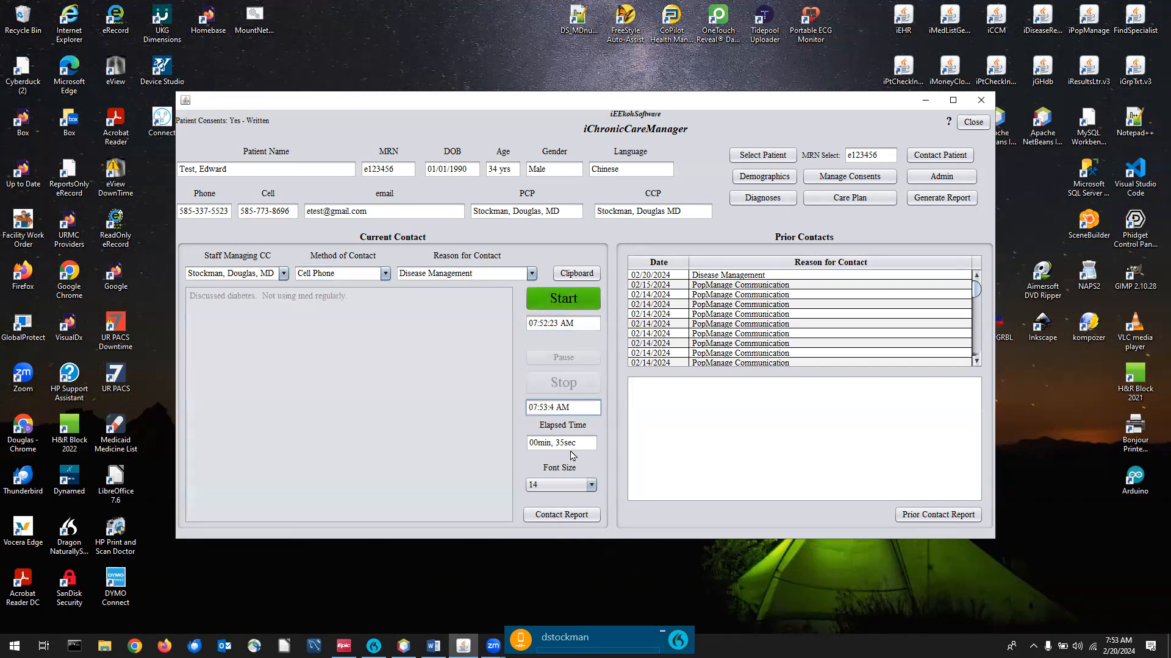
# Review the current contact's report, and the notes and report of a prior 02/14/2024 PopManage Communication contact
pyautogui.click(561, 516)
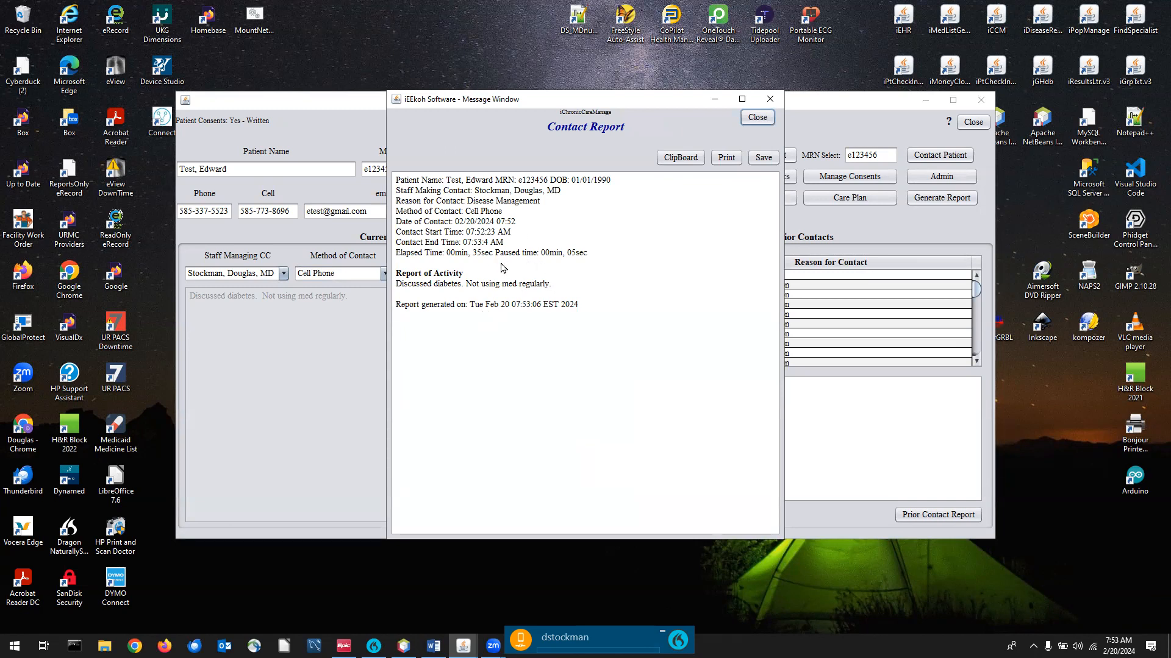
pyautogui.click(754, 120)
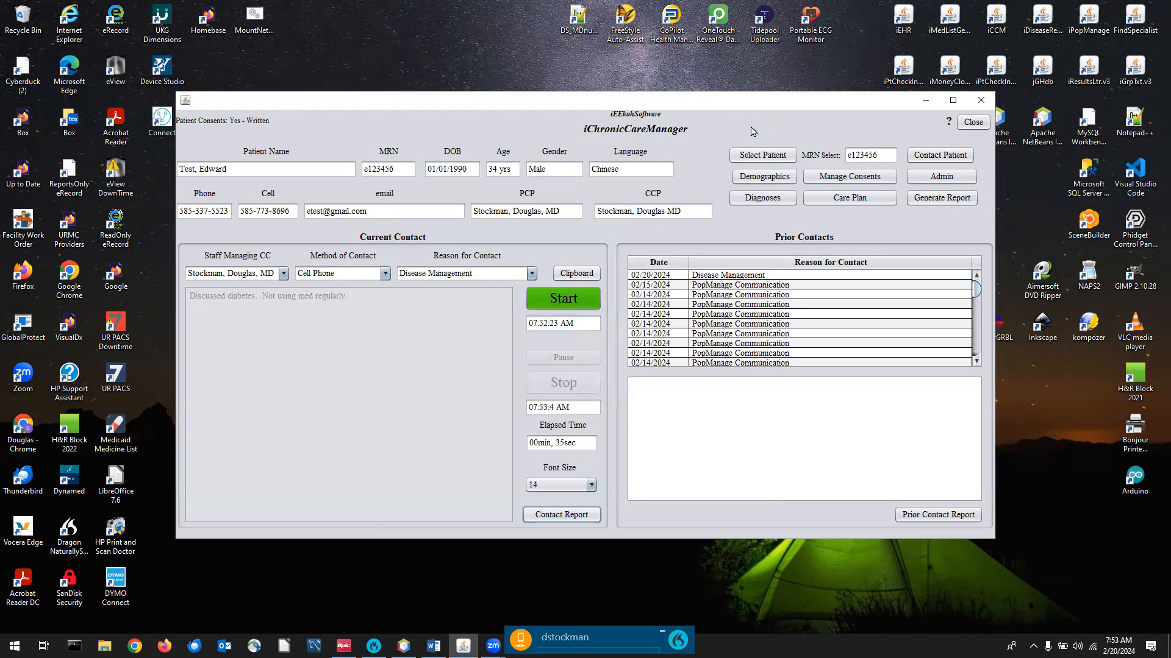
pyautogui.click(755, 278)
pyautogui.click(755, 287)
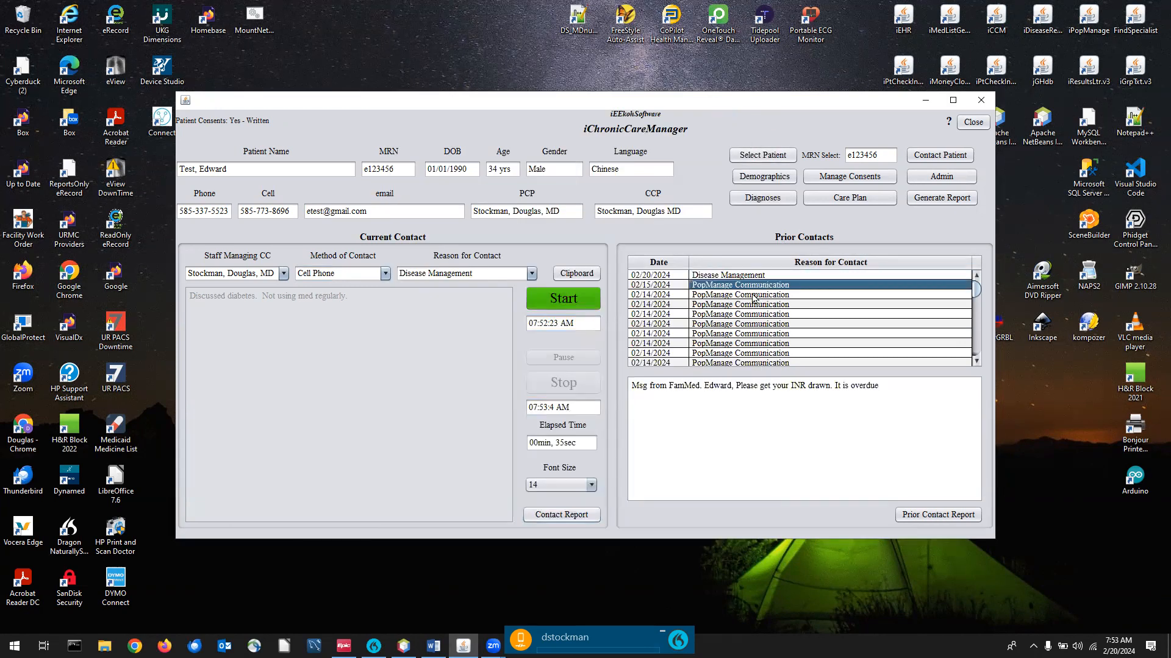
pyautogui.click(754, 295)
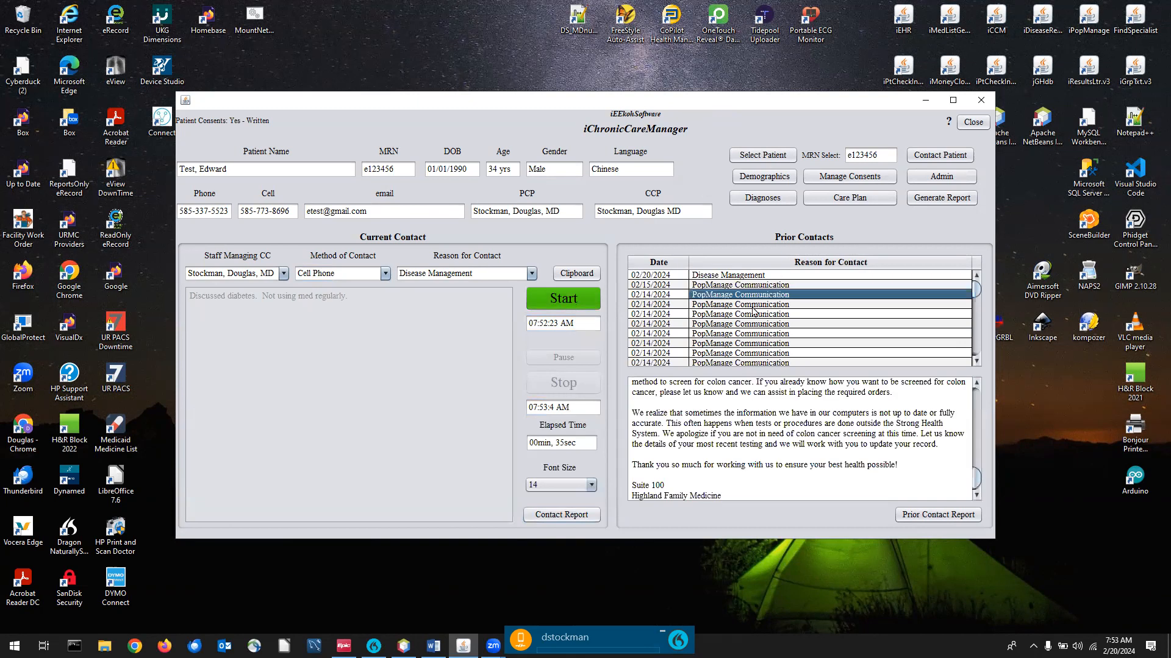
pyautogui.click(921, 517)
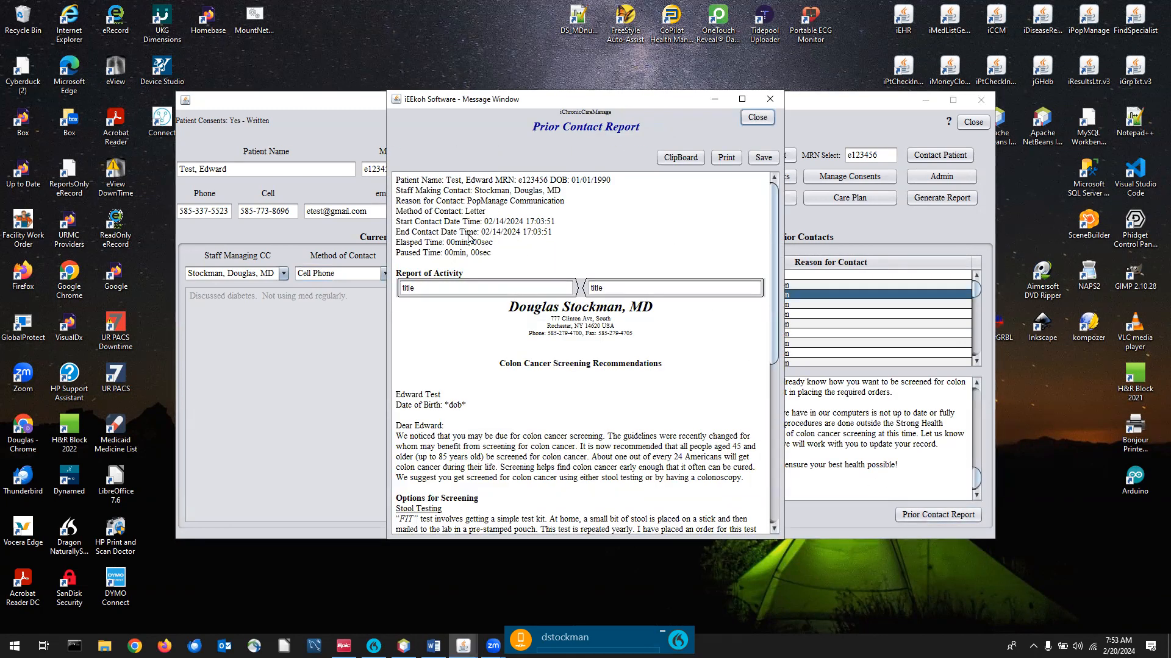
pyautogui.click(757, 119)
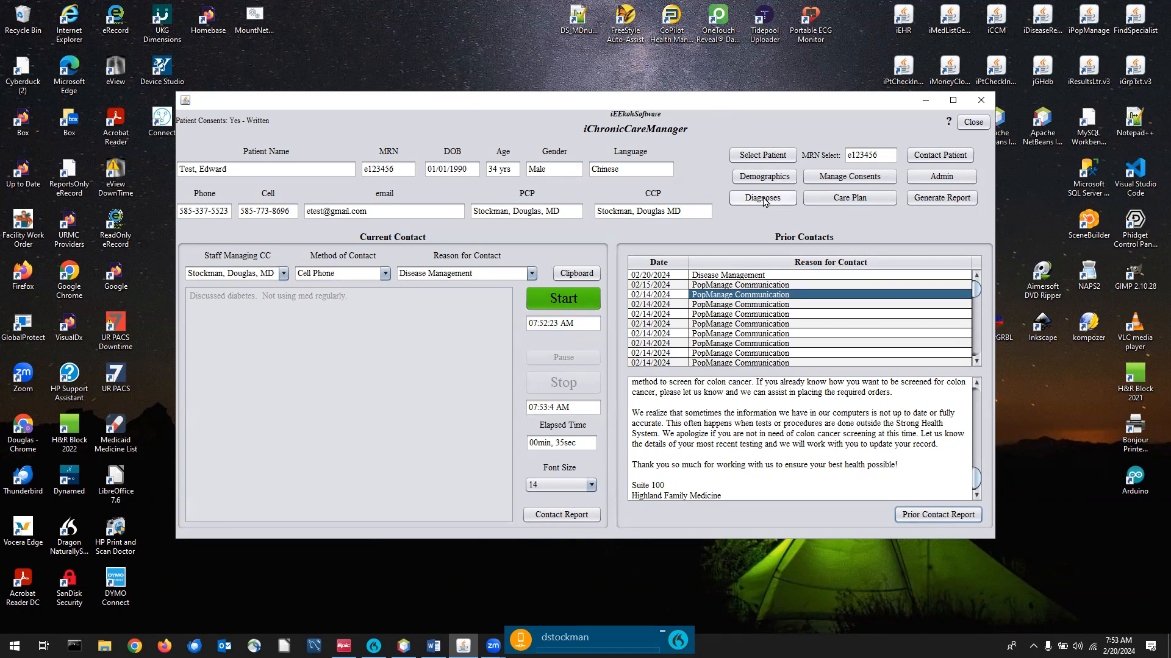
# Generate the report of all consented contacts from 01/01/1999 to 02/20/2024
pyautogui.click(936, 201)
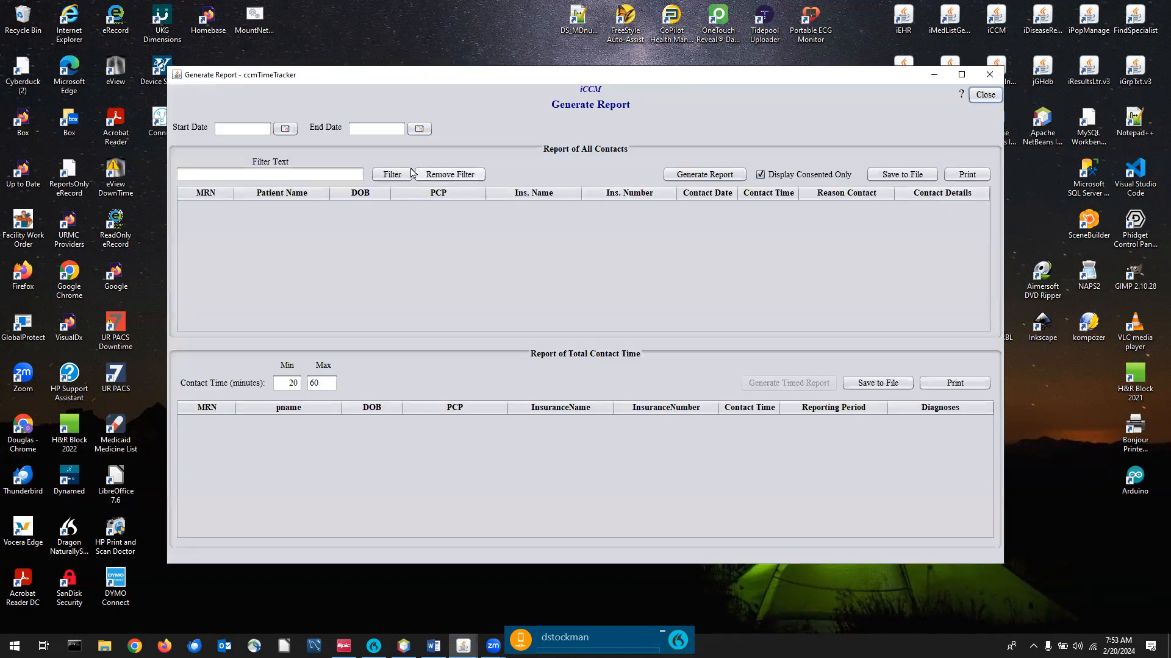
pyautogui.click(238, 130)
pyautogui.write('011')
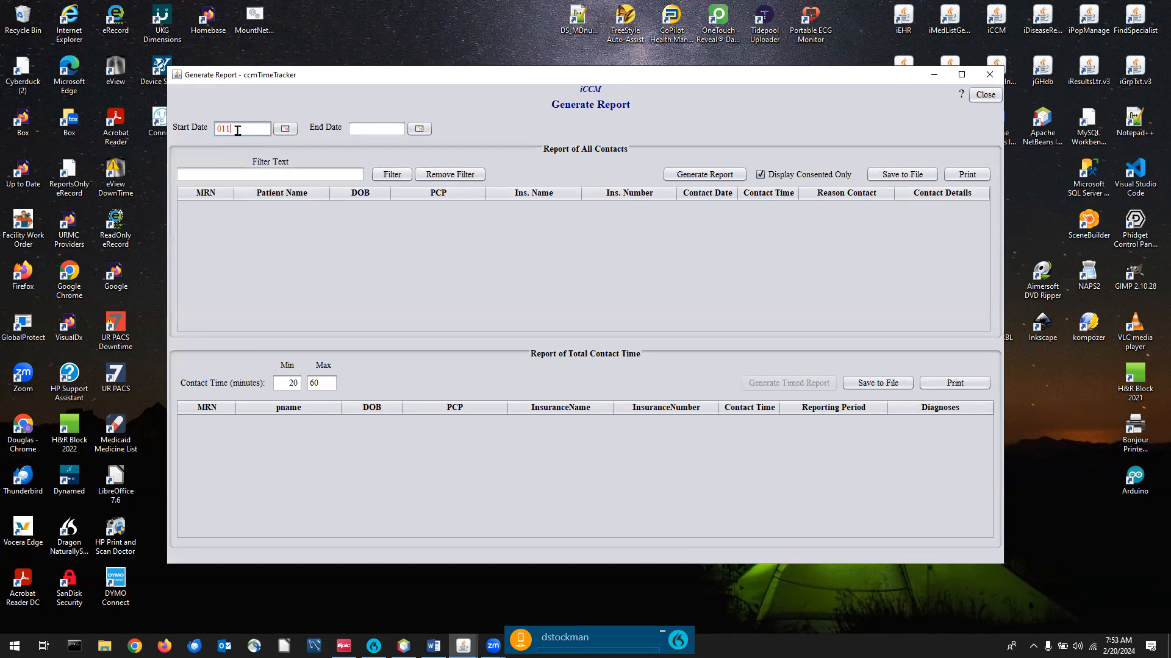
pyautogui.press('BackSpace')
pyautogui.write('/01/1999')
pyautogui.press('Tab')
pyautogui.click(419, 128)
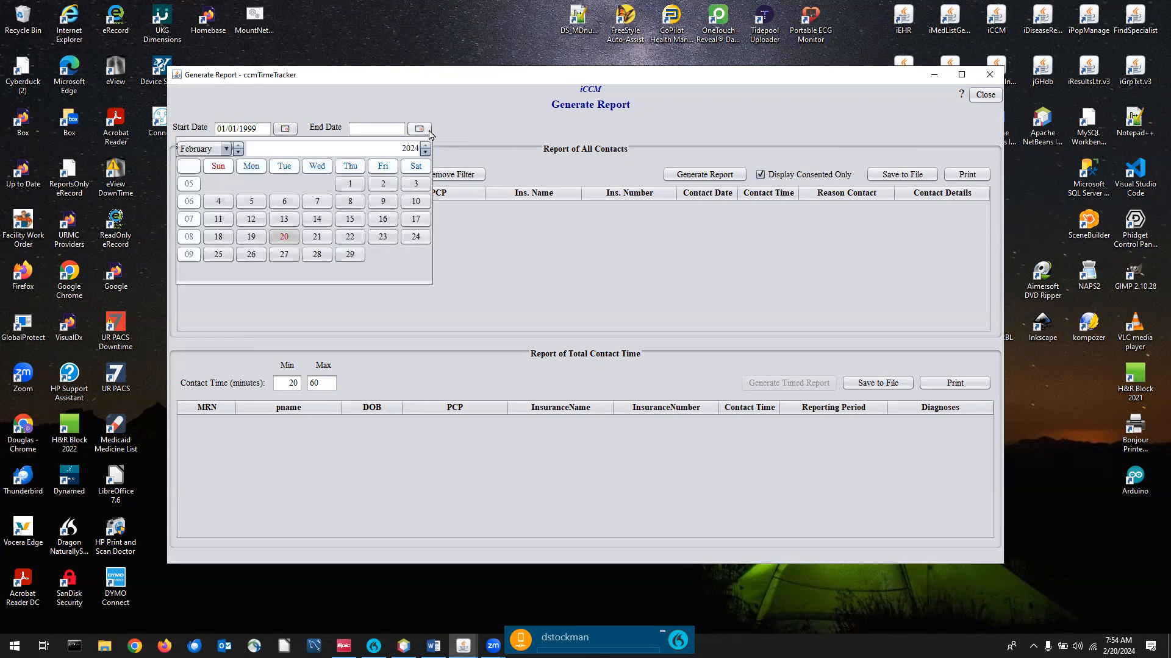
pyautogui.click(288, 239)
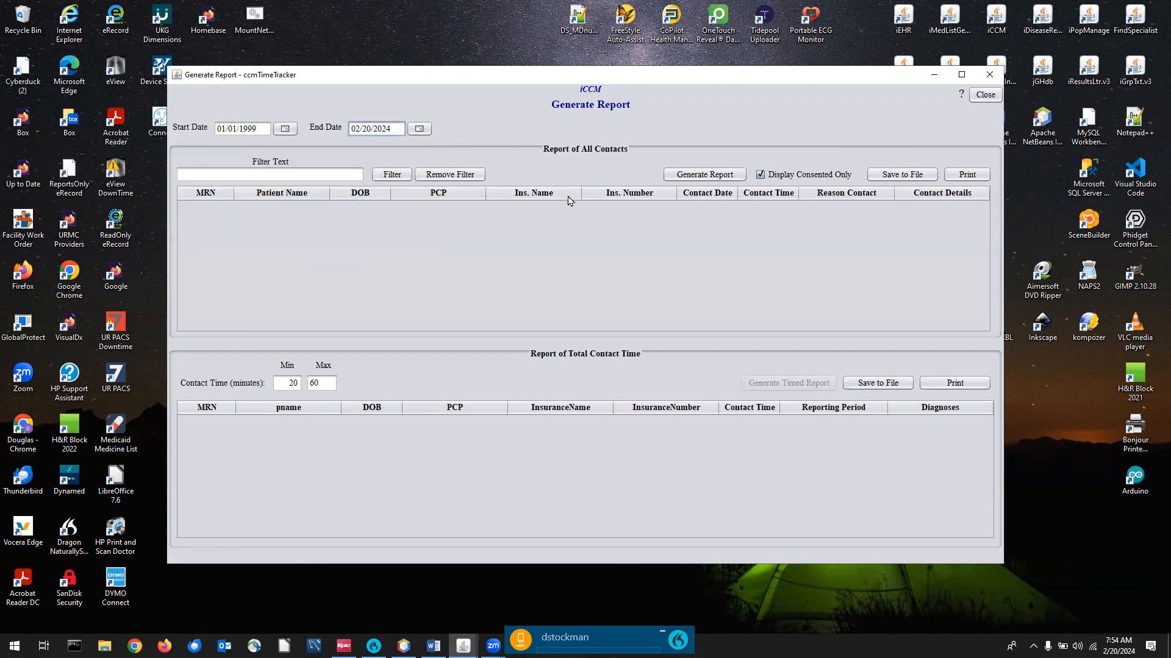
pyautogui.click(691, 183)
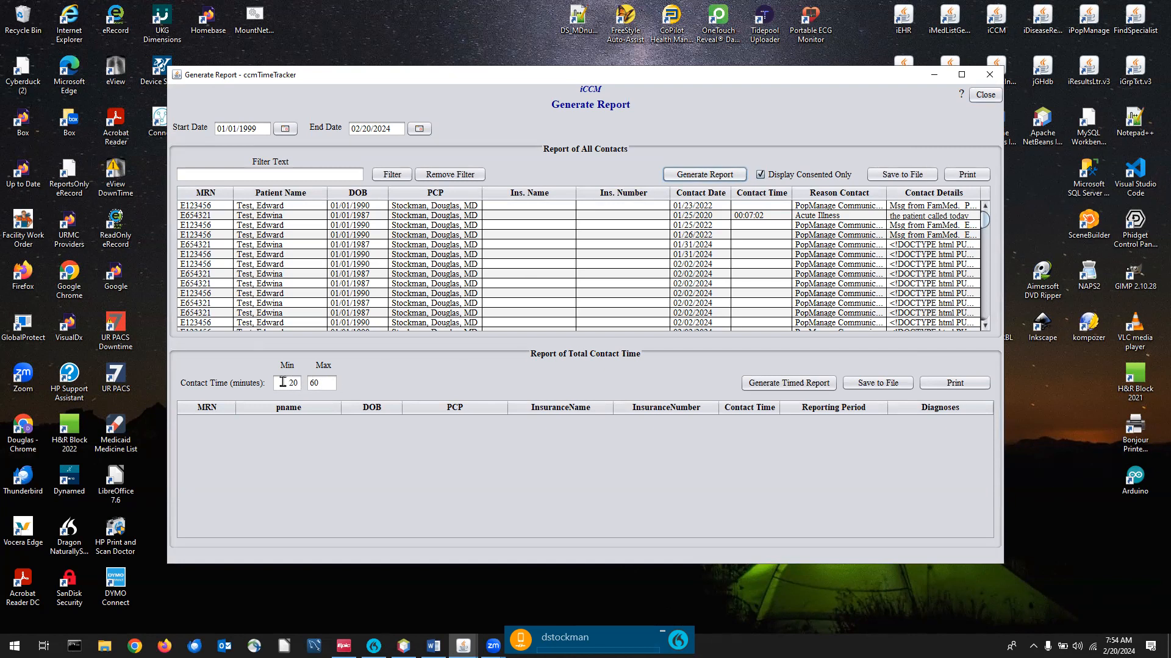
# Generate the timed report for 20 to 60 contact minutes, clearing the line 795 breakpoint and resuming execution in NetBeans, and close the report window
pyautogui.click(793, 383)
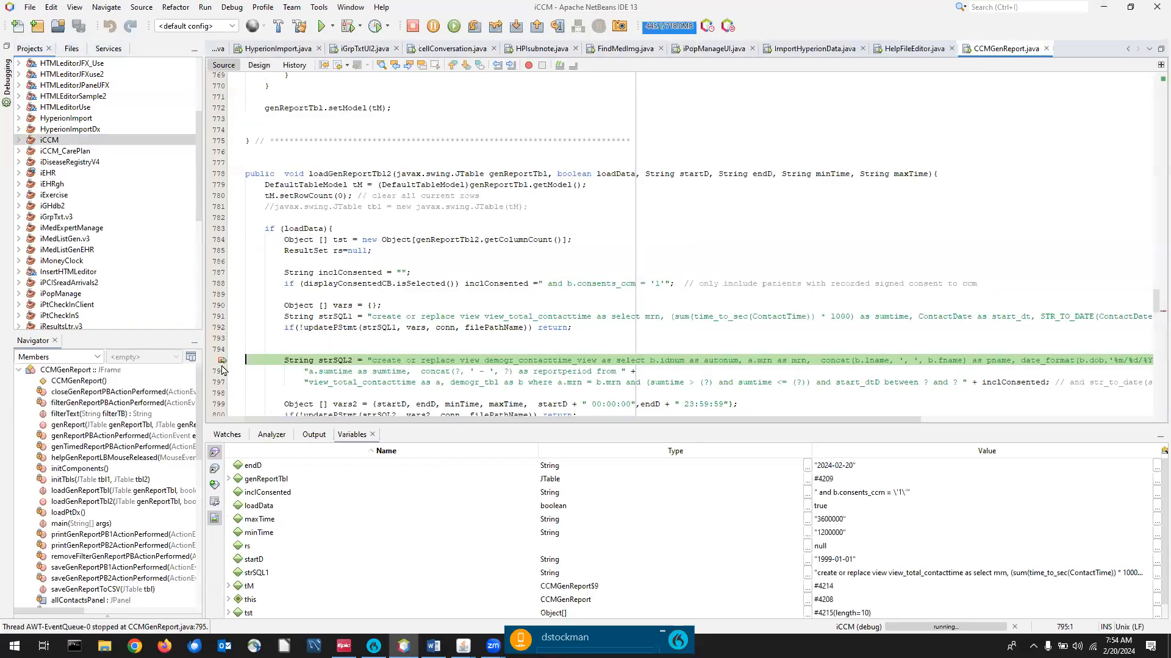
pyautogui.click(223, 365)
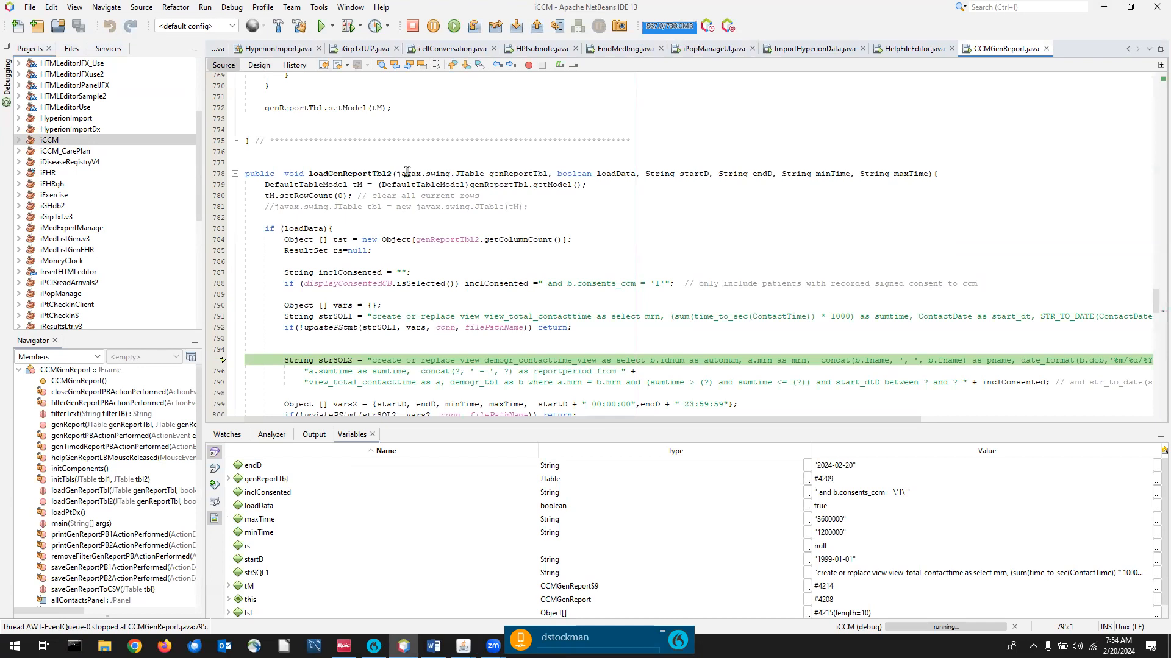
pyautogui.click(454, 26)
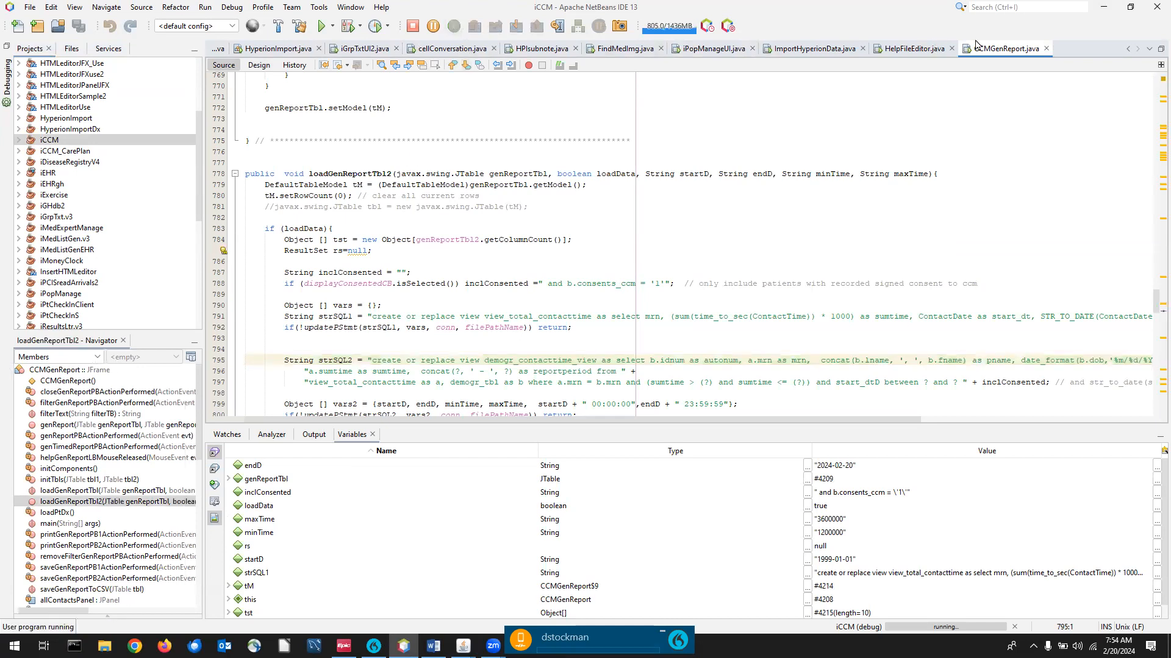
pyautogui.click(1103, 9)
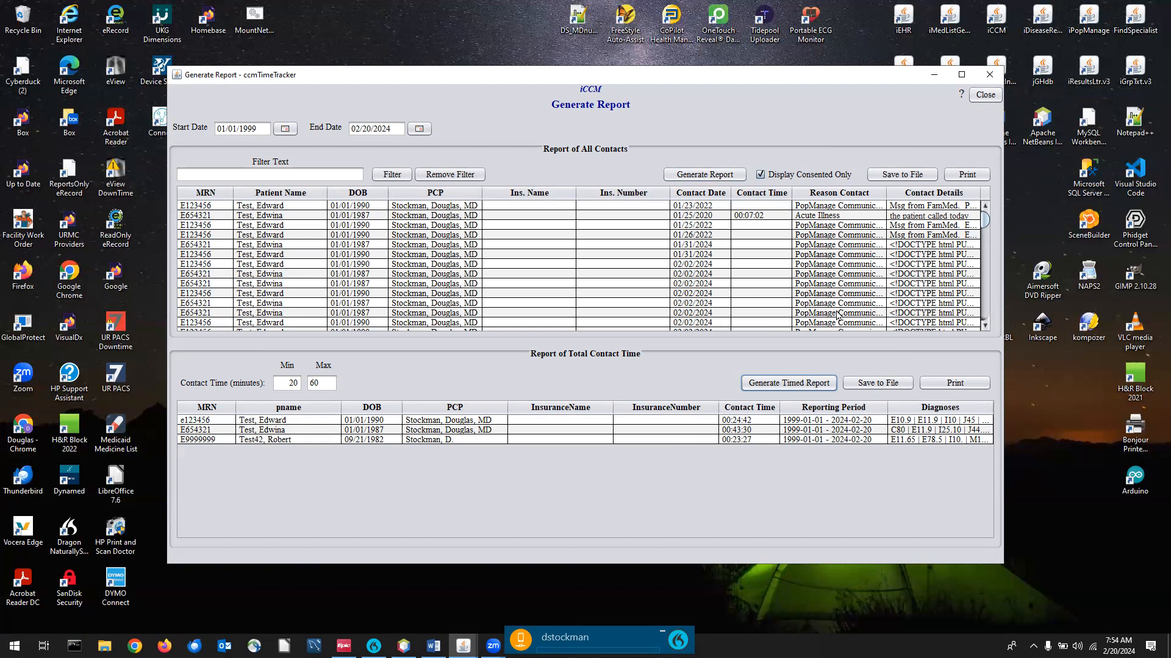
pyautogui.click(985, 95)
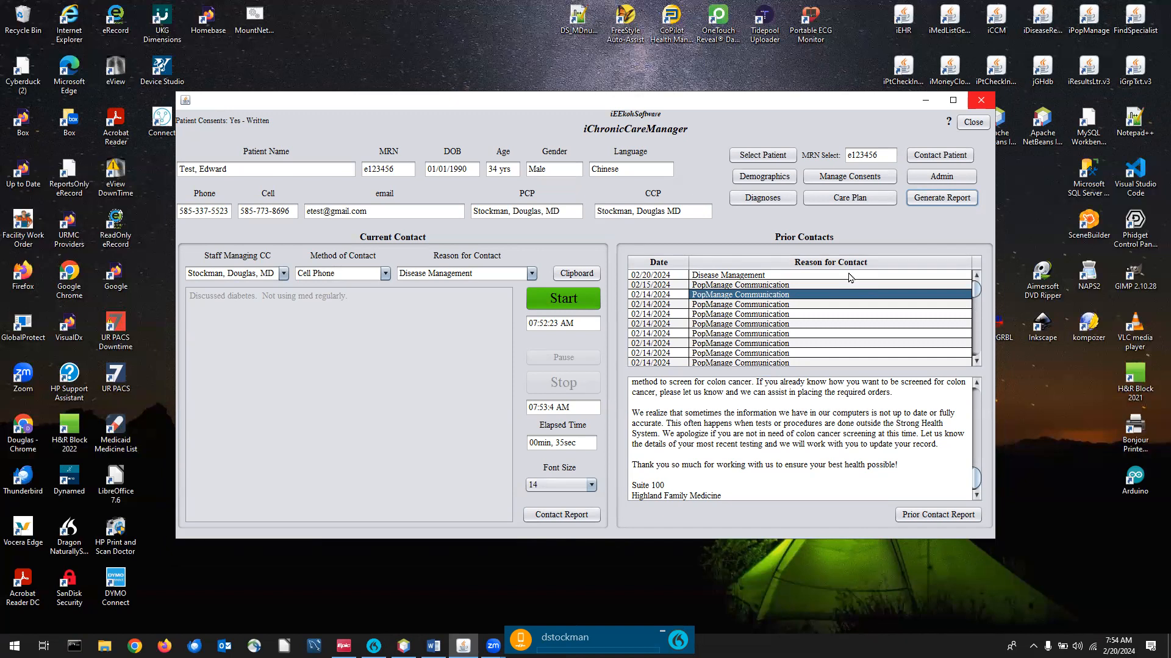
# Open the patient's care plan, select the OthersSupport, Brains and Housing strengths, and preview the strengths section
pyautogui.click(842, 200)
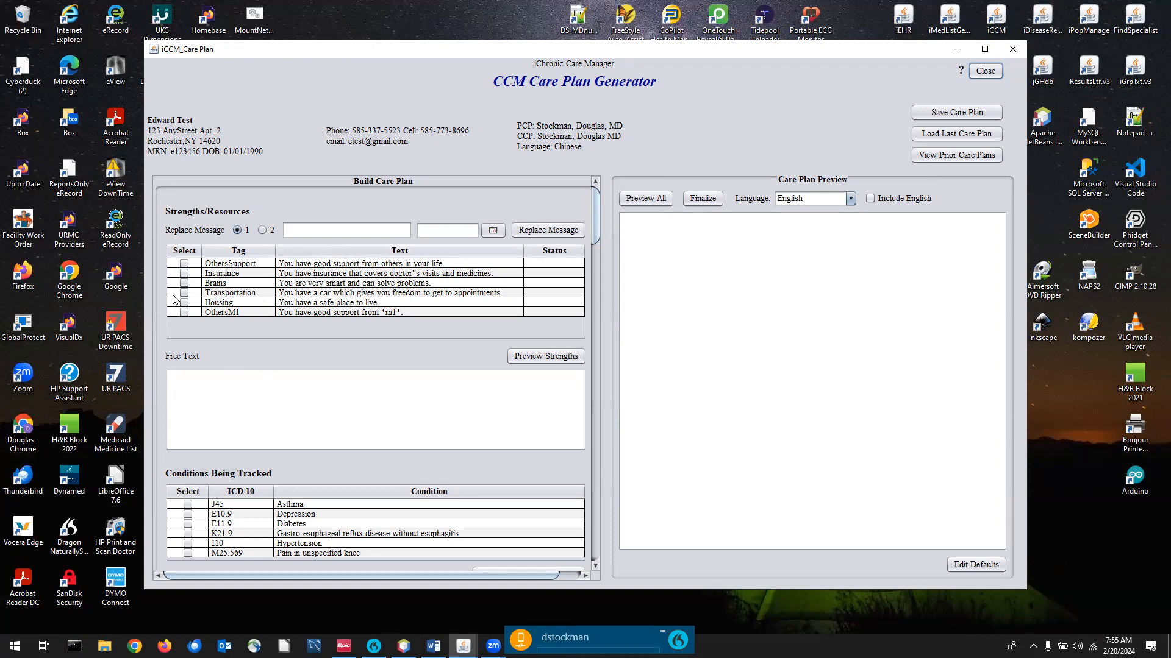
pyautogui.click(184, 263)
pyautogui.click(184, 285)
pyautogui.click(184, 304)
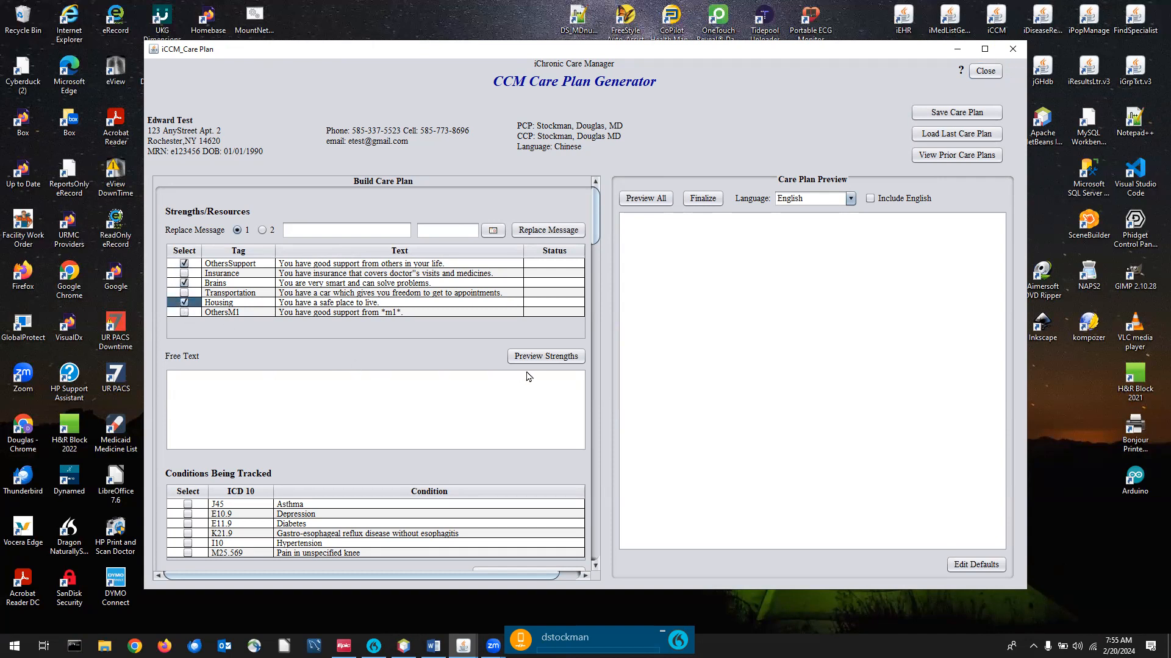
pyautogui.click(539, 358)
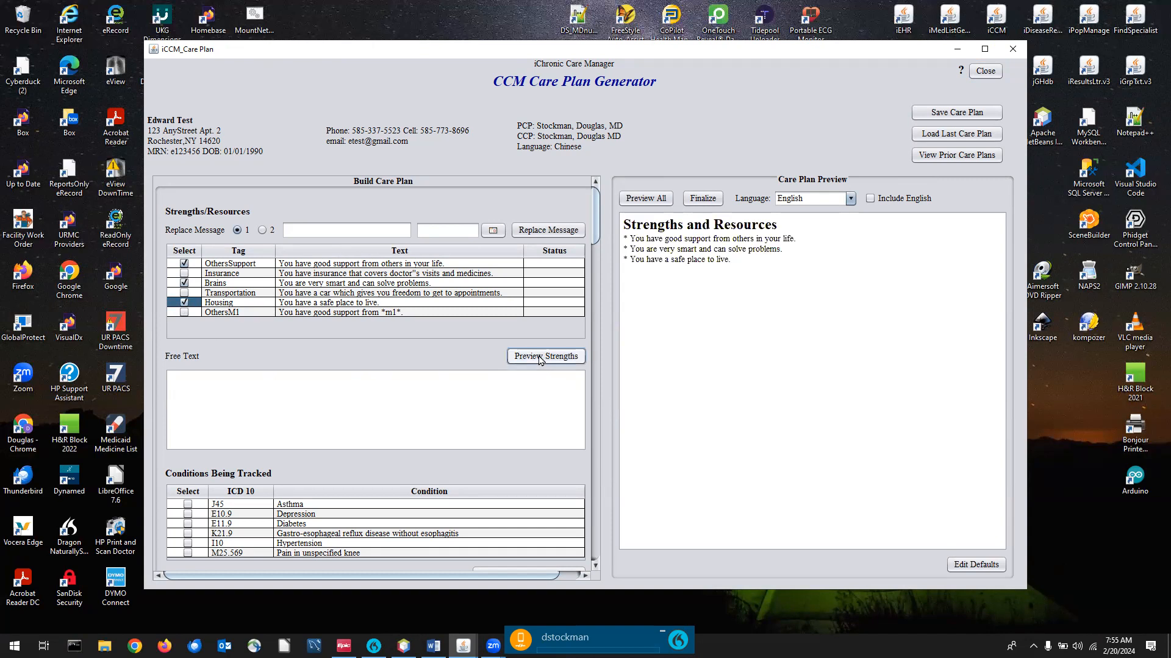
# Set the care plan's language to Spanish and include the English text
pyautogui.click(849, 200)
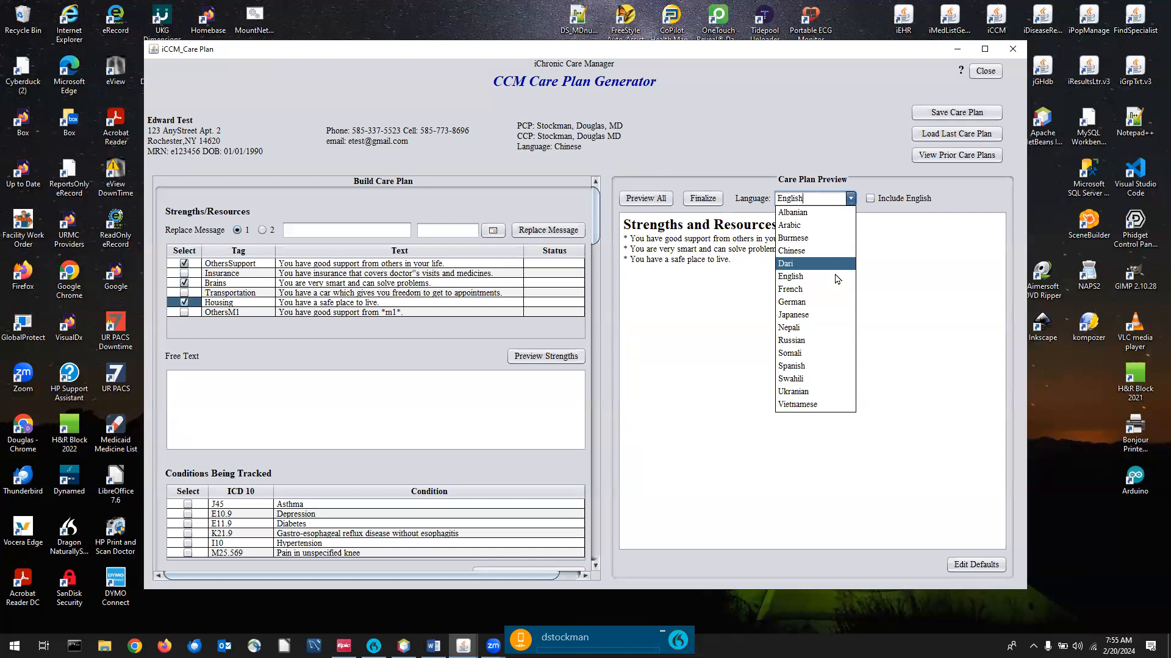
pyautogui.click(811, 365)
pyautogui.click(870, 198)
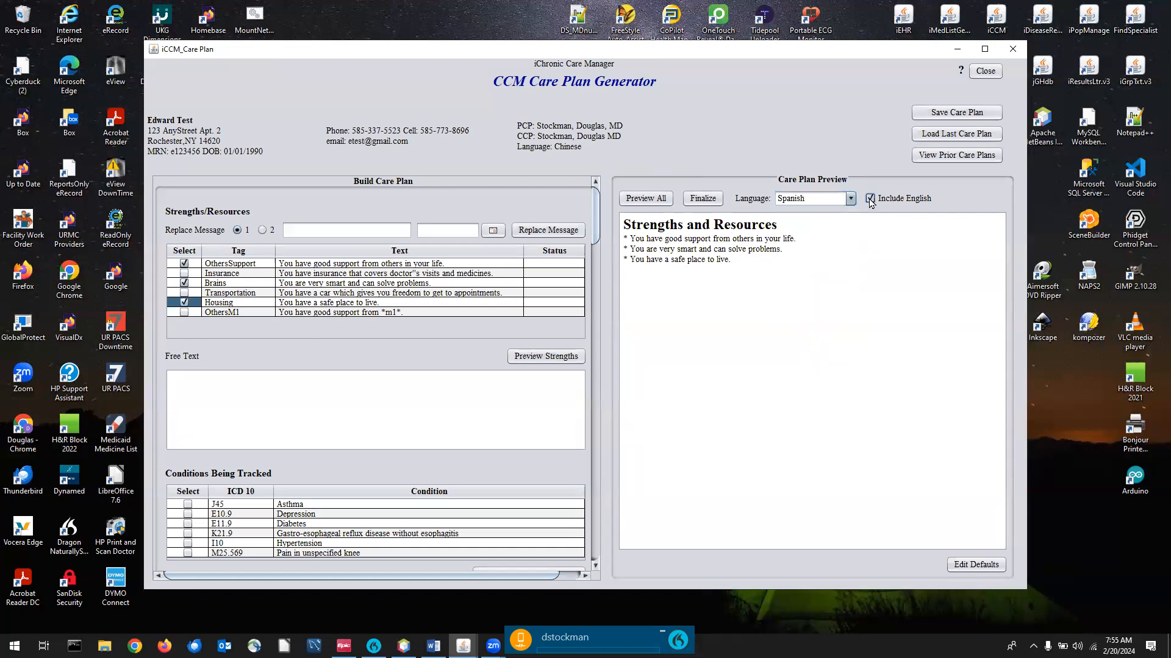
# Preview the strengths section of the care plan in Spanish with the English text included
pyautogui.click(544, 360)
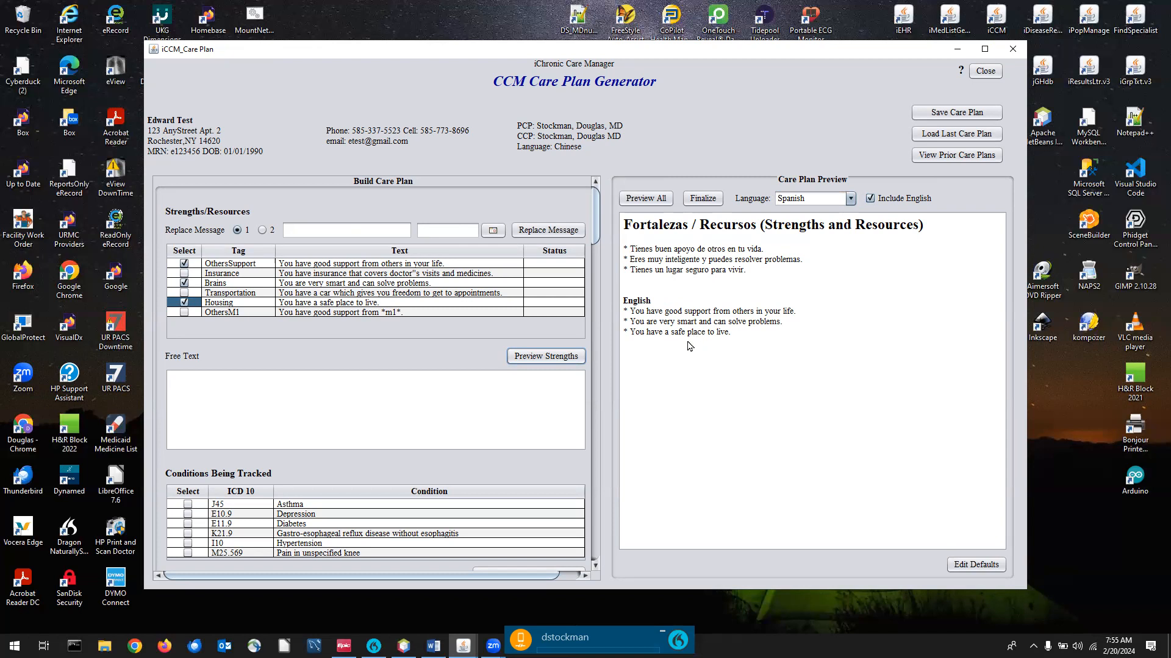
pyautogui.moveTo(597, 214); pyautogui.dragTo(666, 166)
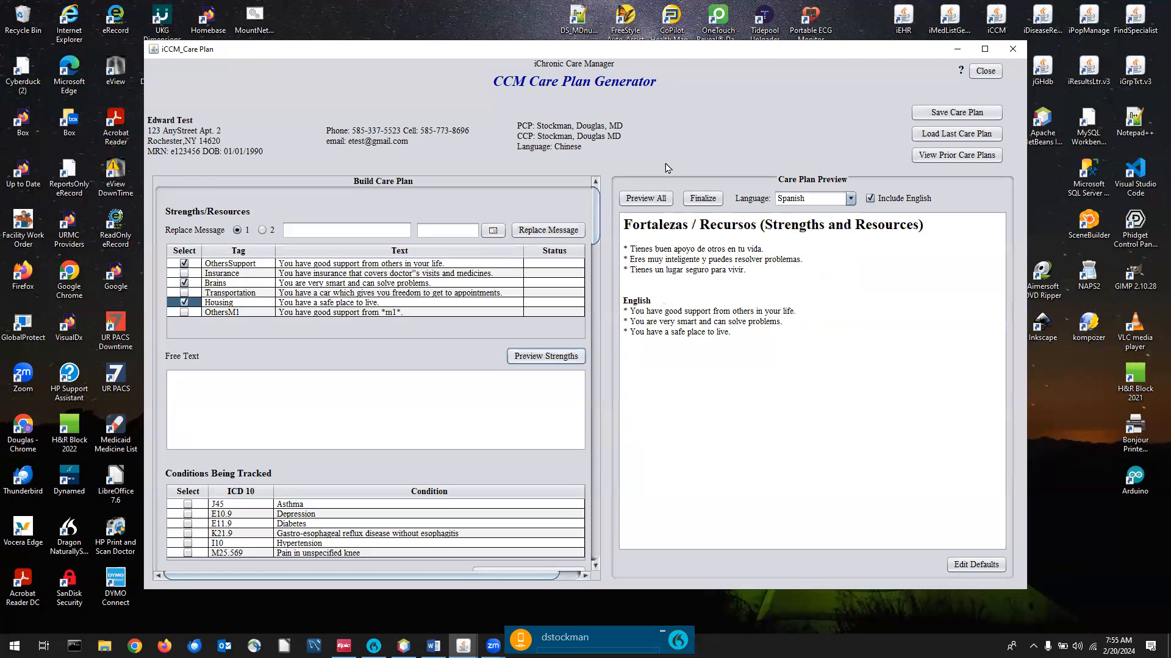
# Open the patient's prior care plans and review the one dated 02/09/2024, including its condition status table
pyautogui.click(953, 156)
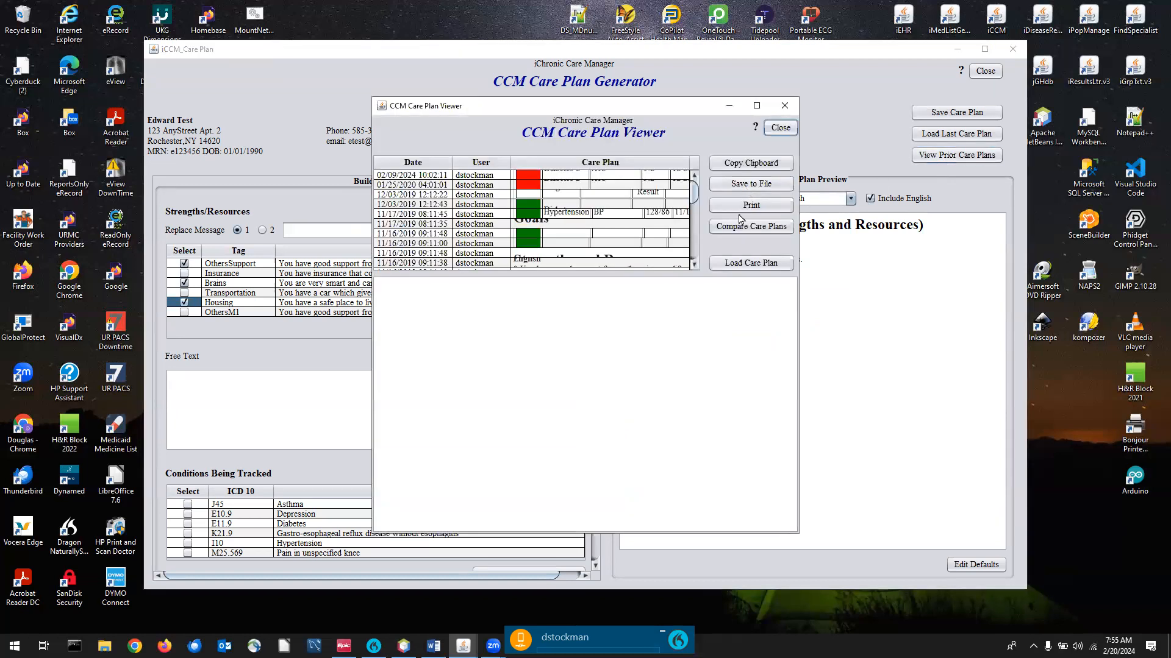
pyautogui.click(487, 176)
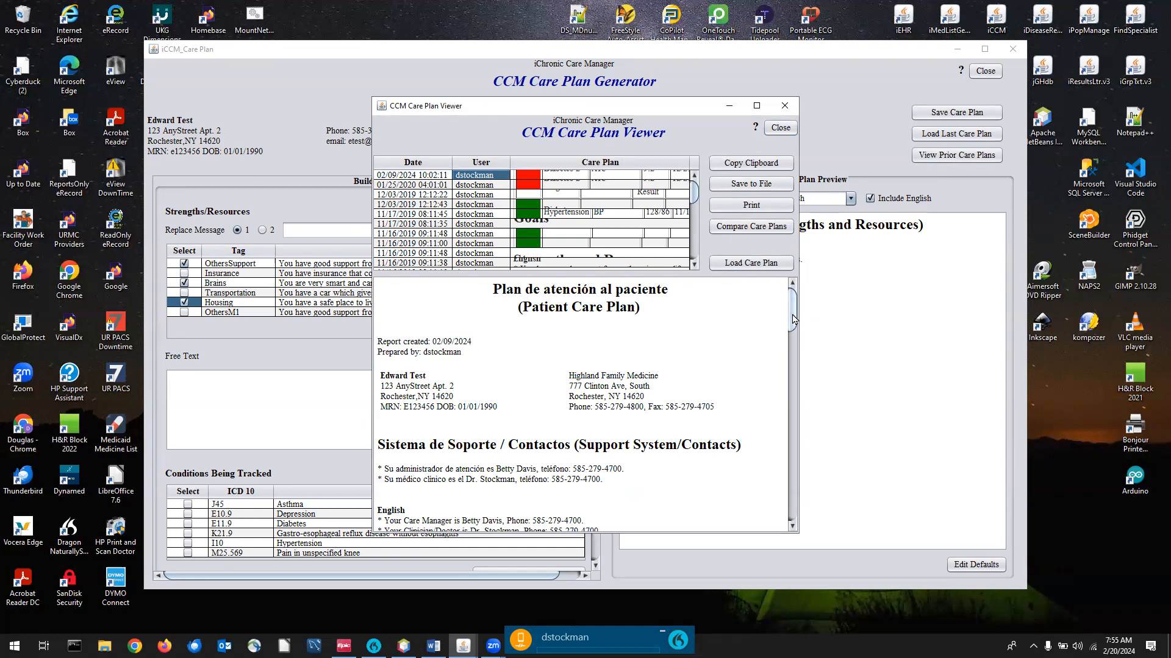
pyautogui.moveTo(793, 318); pyautogui.dragTo(789, 397)
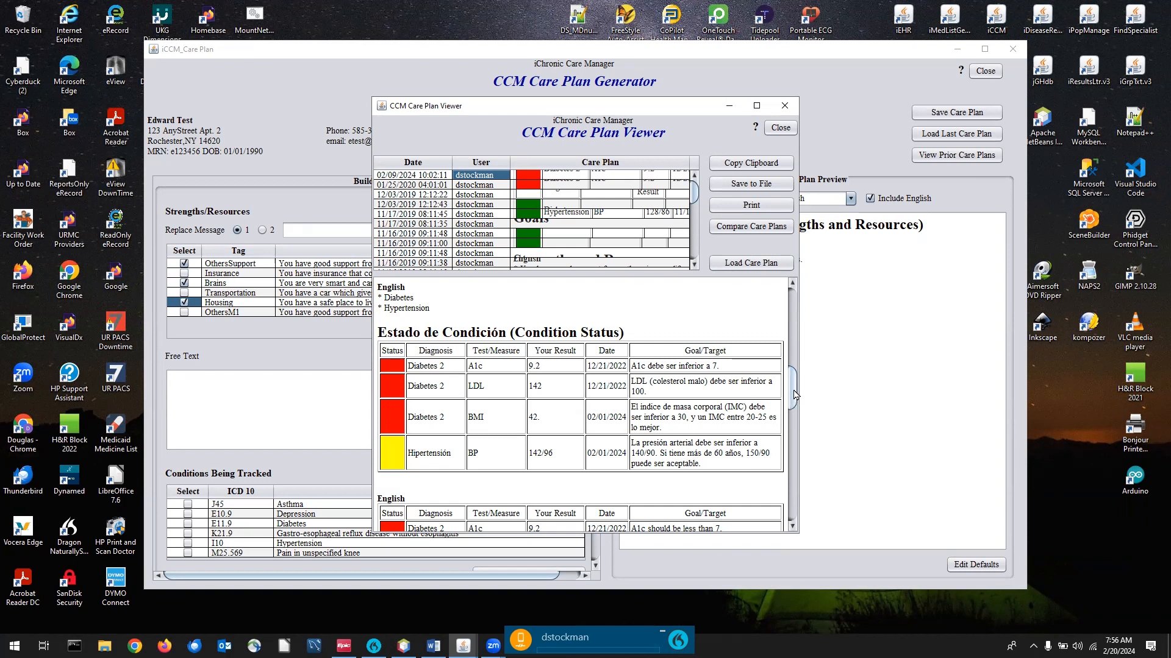
pyautogui.moveTo(794, 395); pyautogui.dragTo(782, 273)
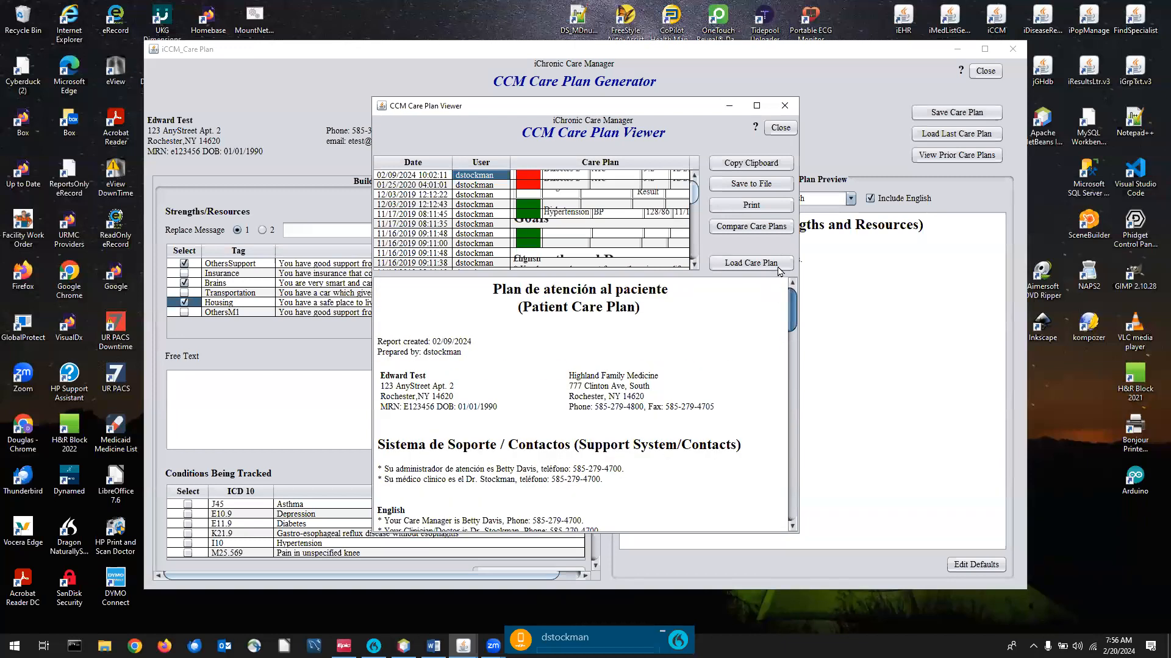
# Compare the prior care plans from 02/09/2024 10:02:11, 12/03/2019 12:12:22 and 11/17/2019 08:11:35 side by side
pyautogui.click(747, 228)
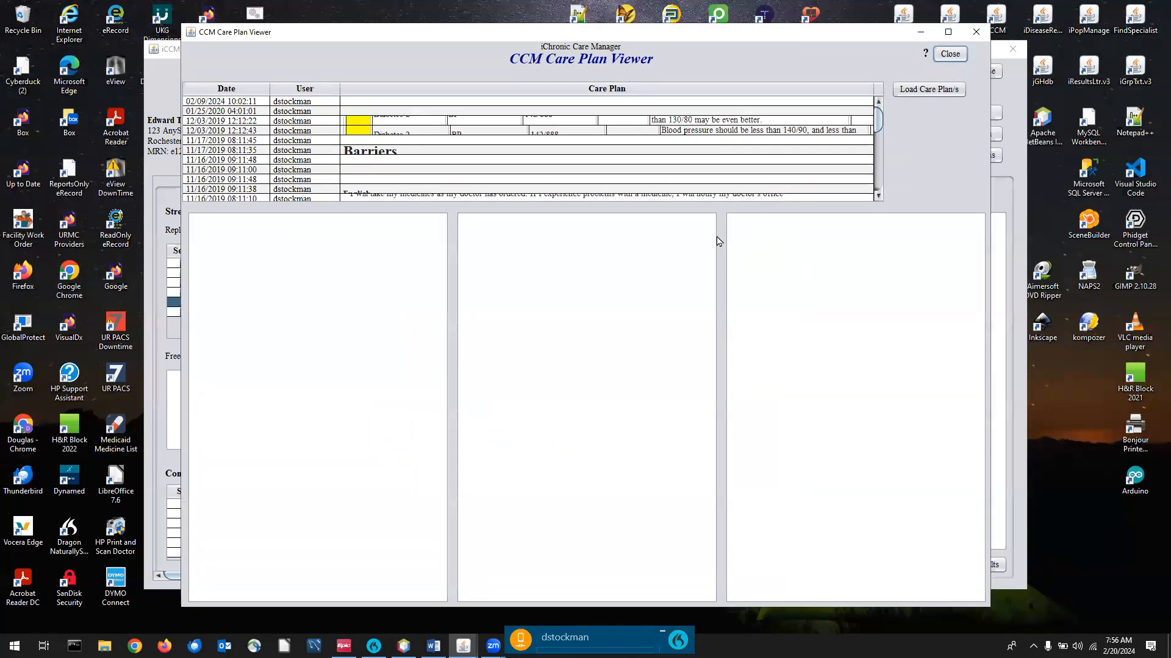
pyautogui.click(327, 105)
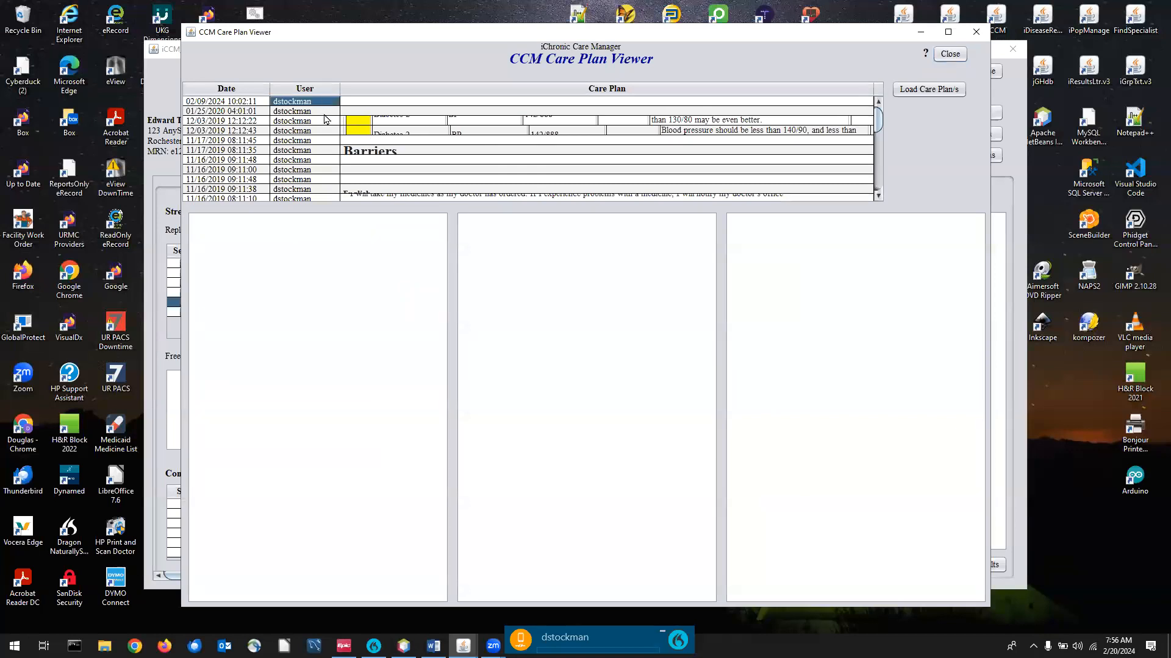
pyautogui.keyDown('ctrl'); pyautogui.click(324, 121); pyautogui.keyUp('ctrl')
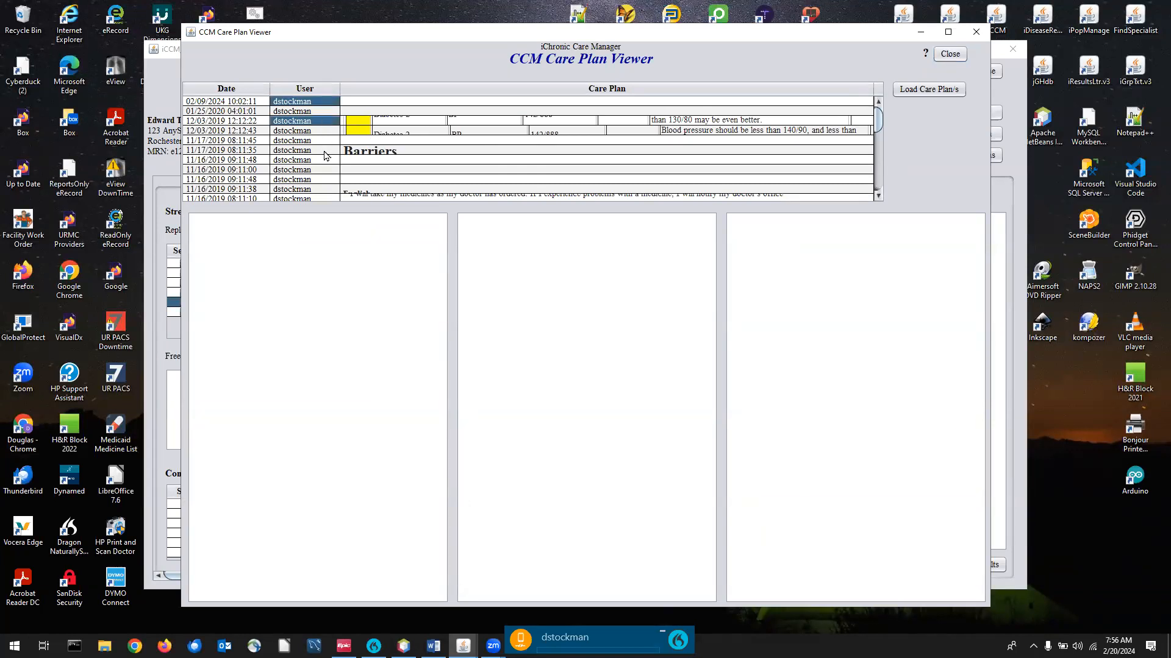
pyautogui.keyDown('ctrl'); pyautogui.click(324, 152); pyautogui.keyUp('ctrl')
pyautogui.click(925, 90)
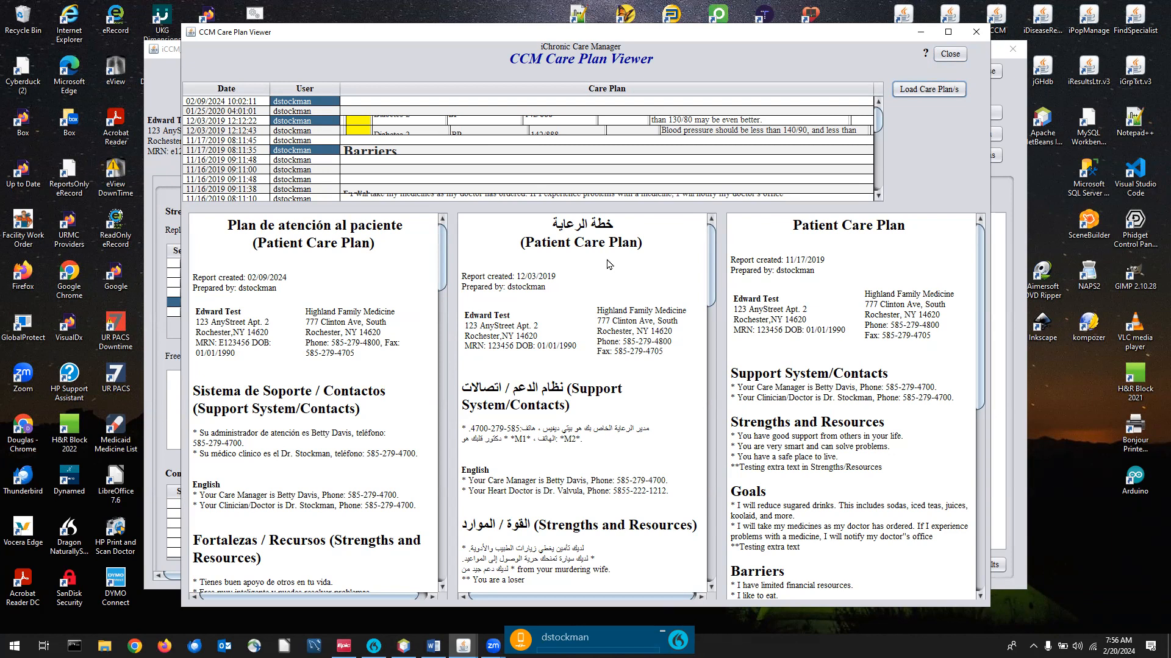
pyautogui.moveTo(713, 284); pyautogui.dragTo(709, 220)
# Close the comparison, the prior care plan viewer and the care plan generator to return to the patient's contact record
pyautogui.click(949, 59)
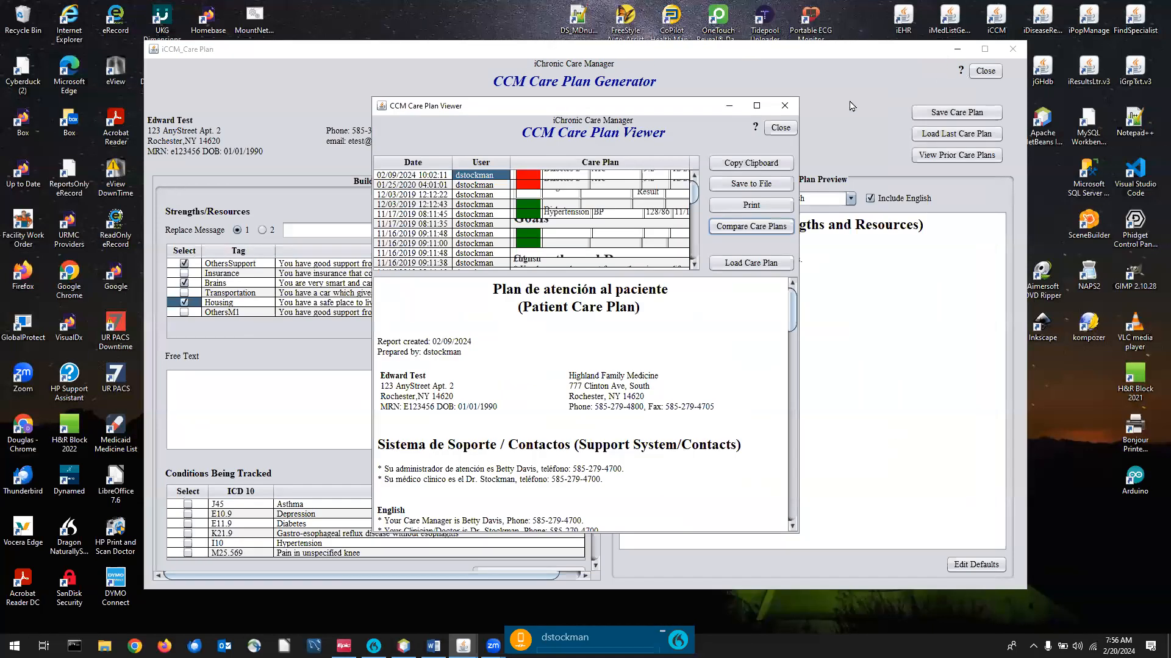
pyautogui.click(781, 134)
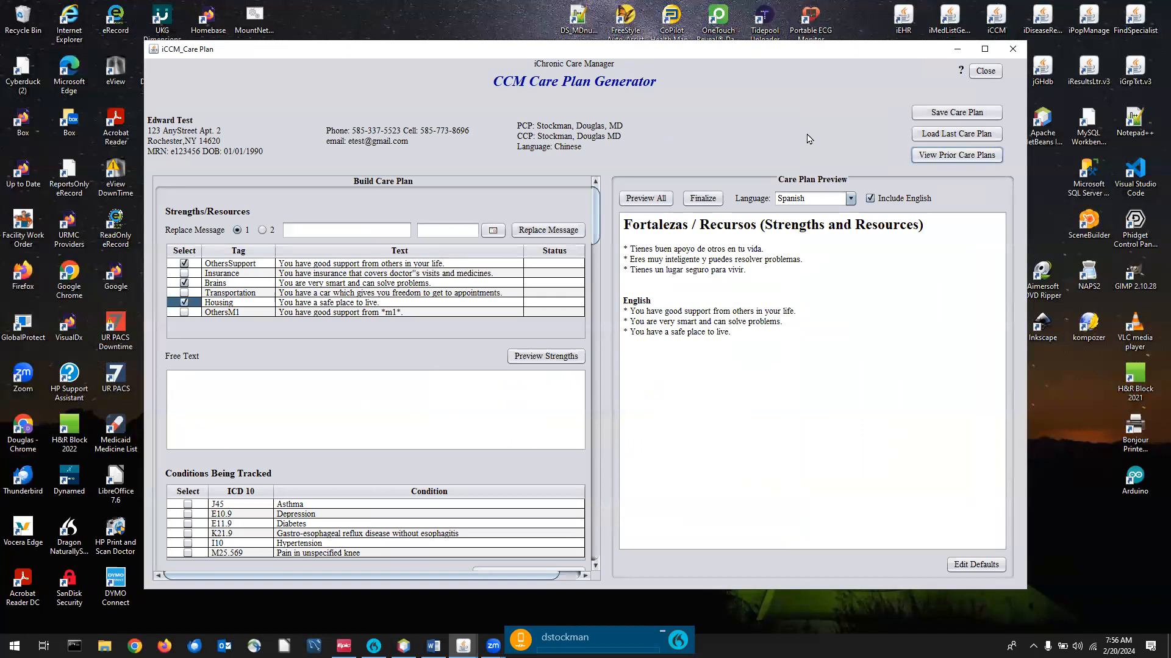
pyautogui.click(983, 73)
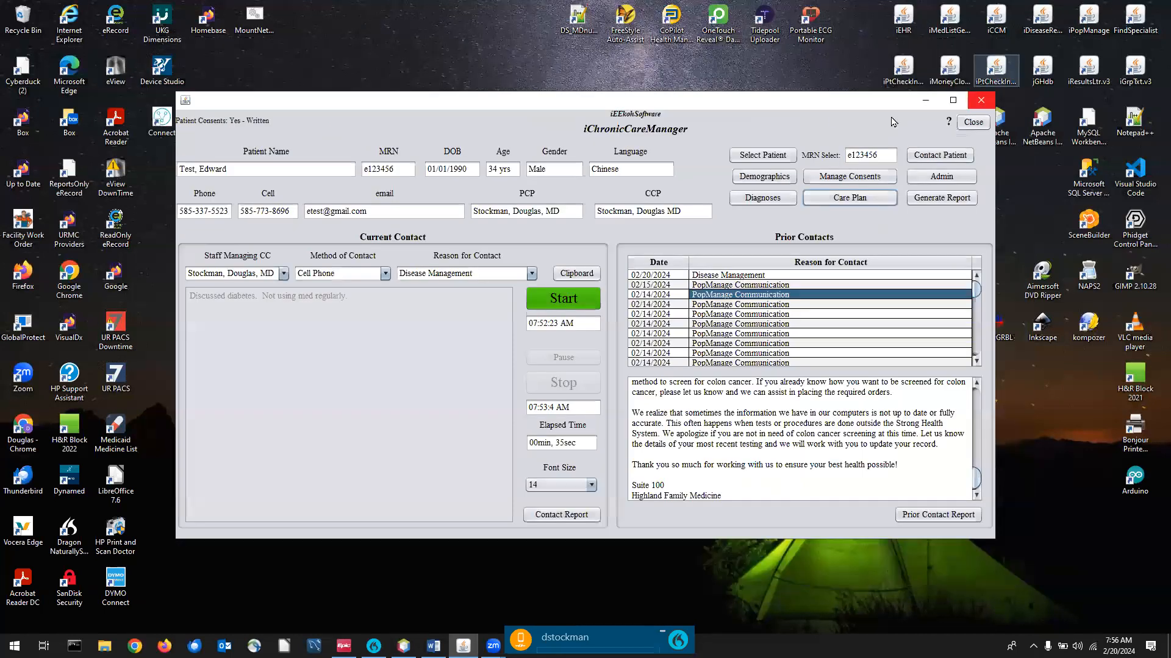